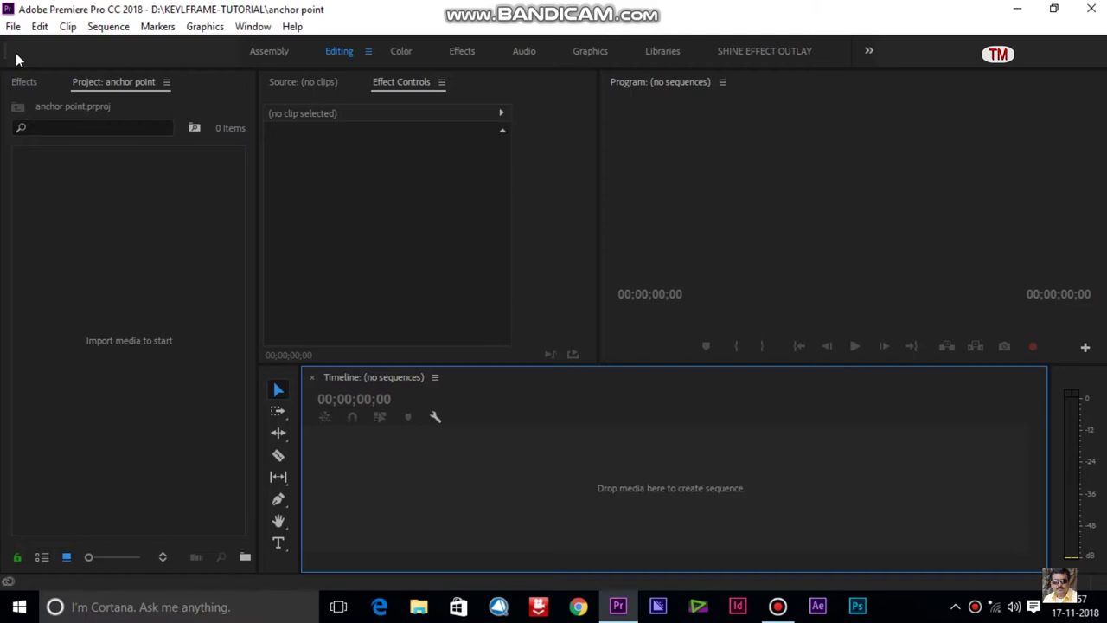
- Create a new legacy title named Title 01 with the default settings
{"action": "left_click", "coordinate": [10, 29]}
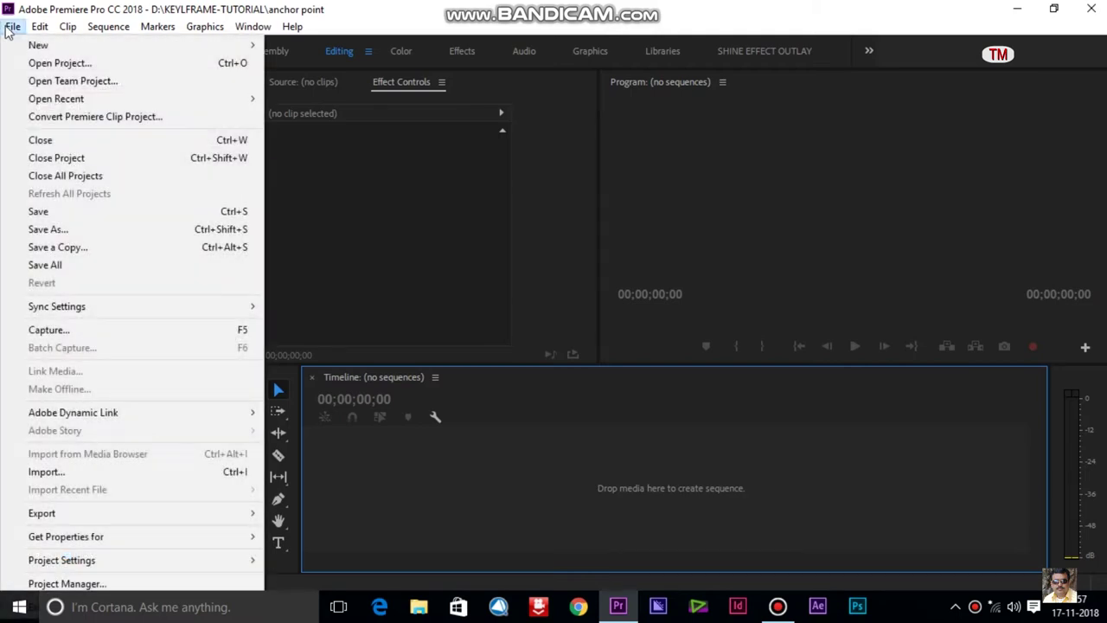
{"action": "mouse_move", "coordinate": [26, 45]}
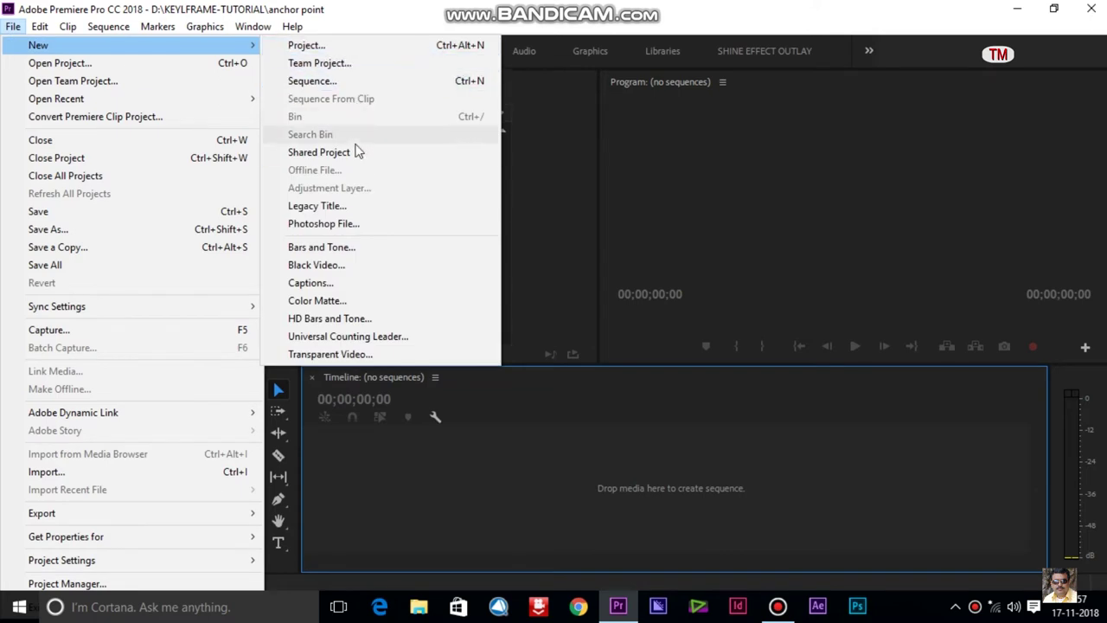
{"action": "left_click", "coordinate": [353, 206]}
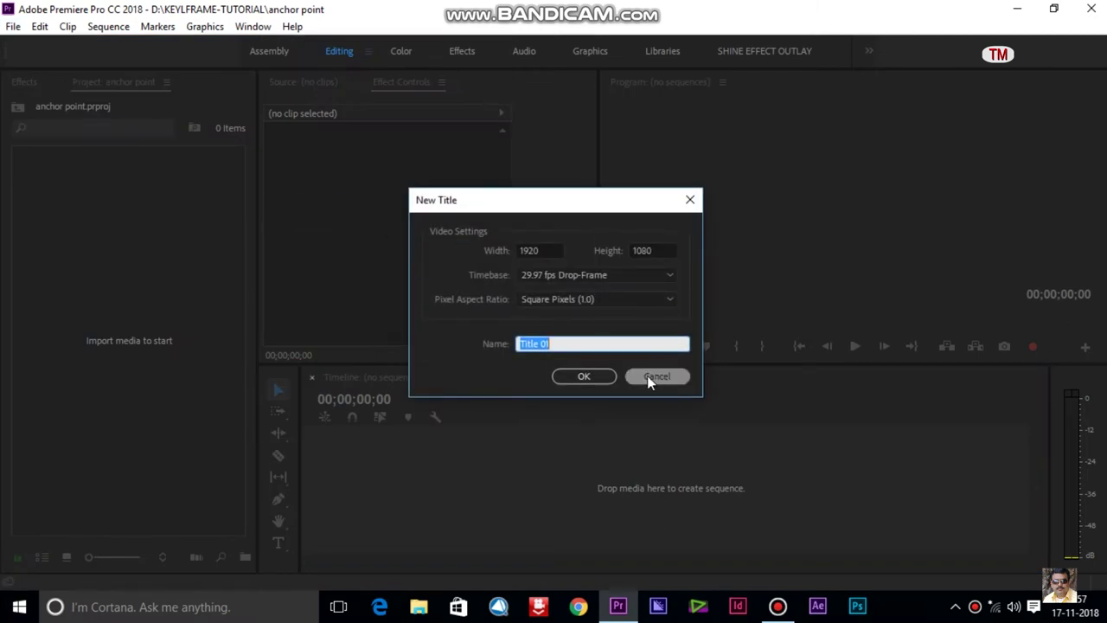
{"action": "left_click", "coordinate": [585, 375]}
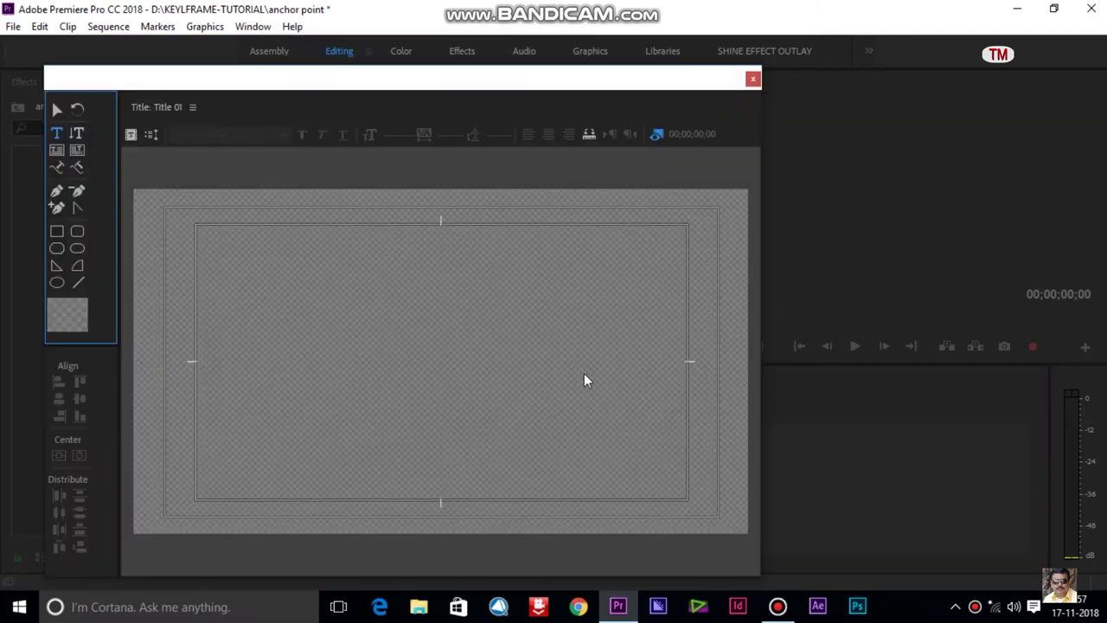
- Draw a tall white rectangle on the title and close the title editor
{"action": "left_click", "coordinate": [56, 231]}
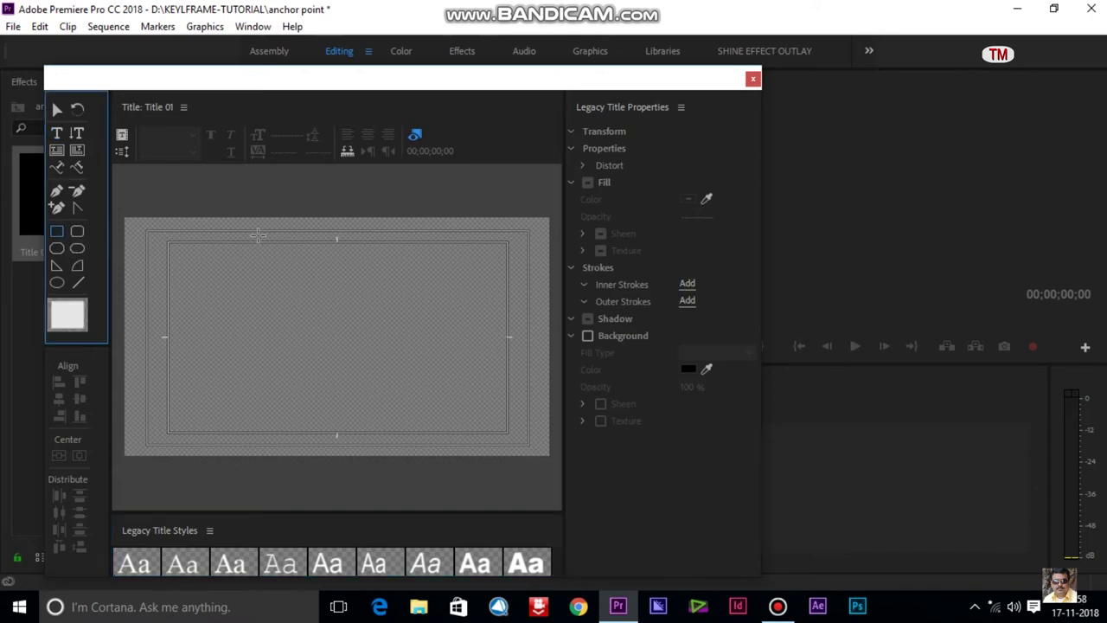
{"action": "left_click_drag", "start_coordinate": [258, 235], "coordinate": [381, 452]}
{"action": "left_click", "coordinate": [753, 78]}
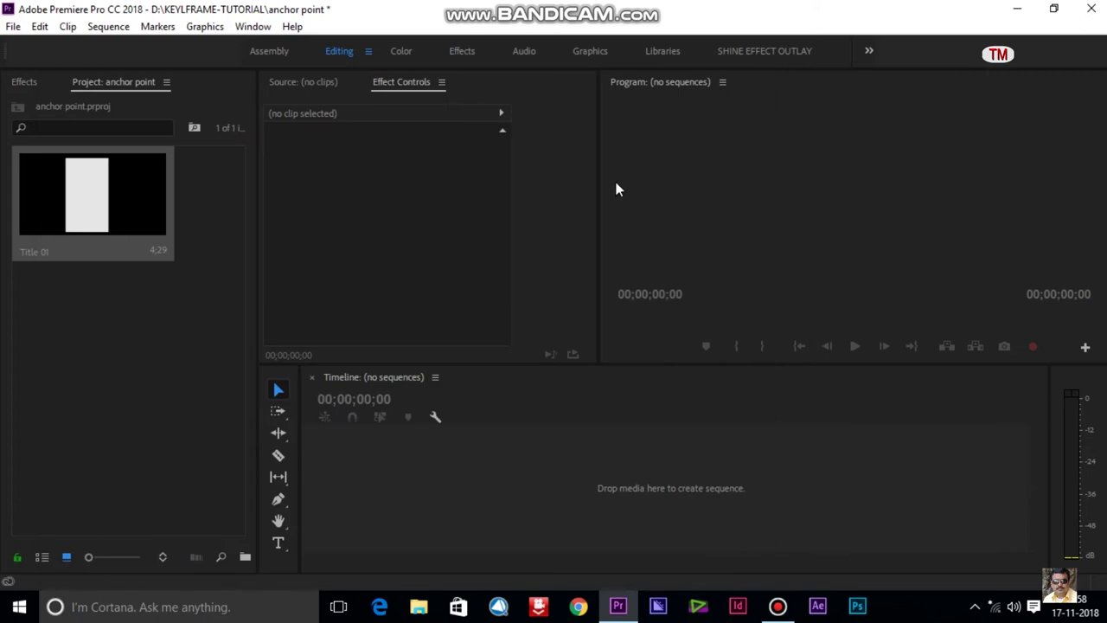
- Make a Title 01 sequence from the title and trim the clip's start back to about 00;00;19
{"action": "mouse_move", "coordinate": [75, 191]}
{"action": "left_mouse_down"}
{"action": "mouse_move", "coordinate": [468, 459]}
{"action": "mouse_move", "coordinate": [581, 398]}
{"action": "mouse_move", "coordinate": [587, 361]}
{"action": "left_mouse_up"}
{"action": "key", "text": "="}
{"action": "key", "text": "="}
{"action": "key", "text": "="}
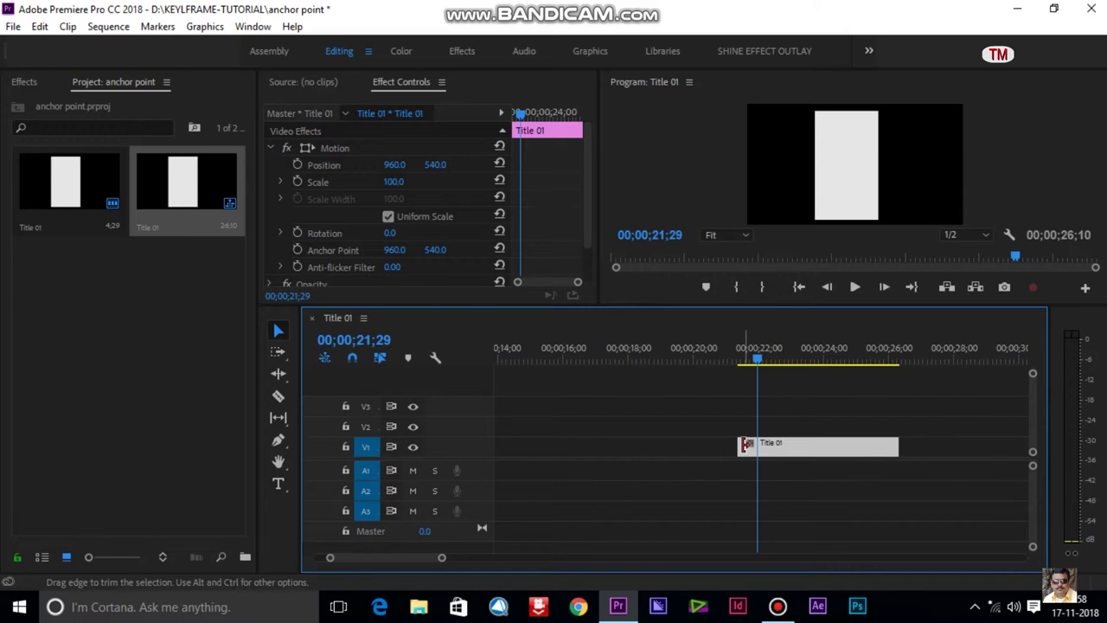
{"action": "left_click_drag", "start_coordinate": [747, 445], "coordinate": [659, 444]}
{"action": "left_click", "coordinate": [663, 360]}
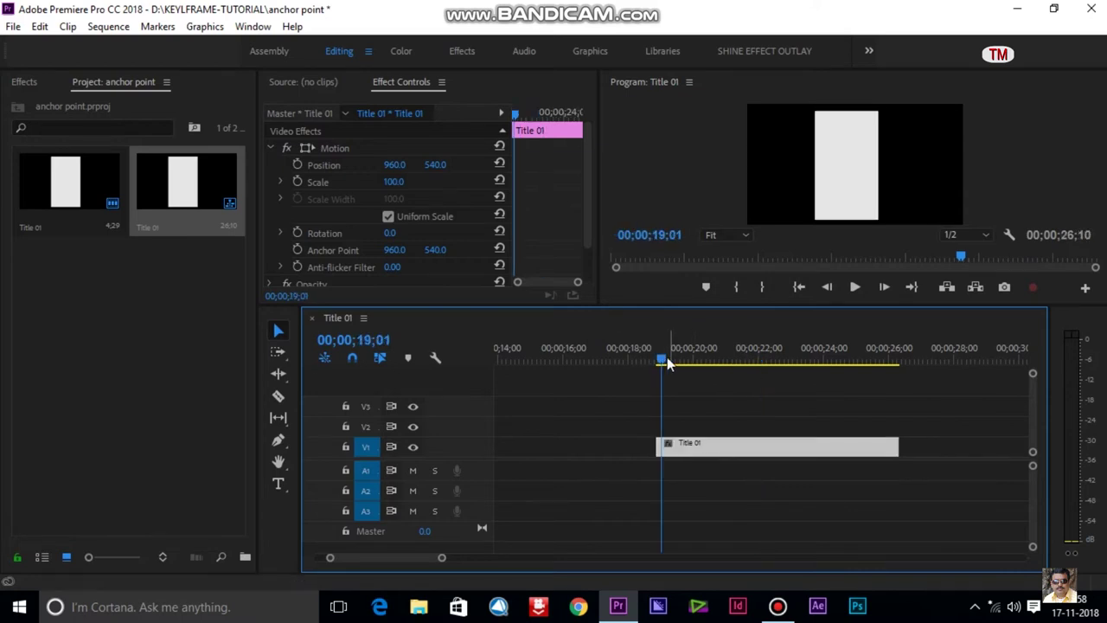
{"action": "key", "text": "Left"}
{"action": "key", "text": "Left"}
{"action": "key", "text": "Left"}
{"action": "left_click", "coordinate": [748, 480]}
{"action": "left_click", "coordinate": [761, 446]}
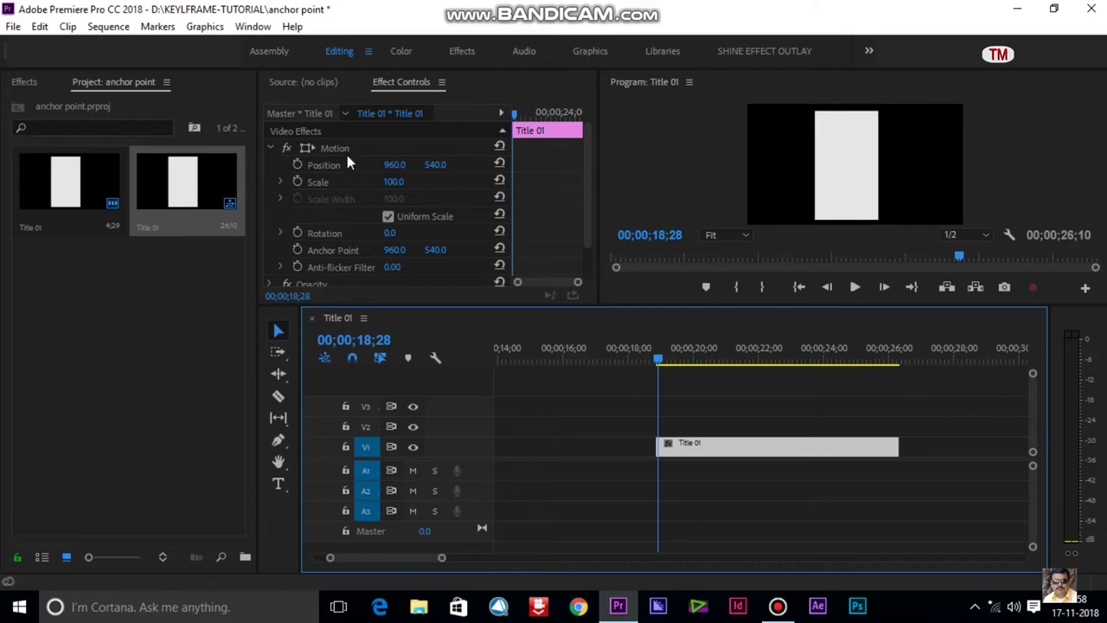
{"action": "left_click", "coordinate": [271, 148]}
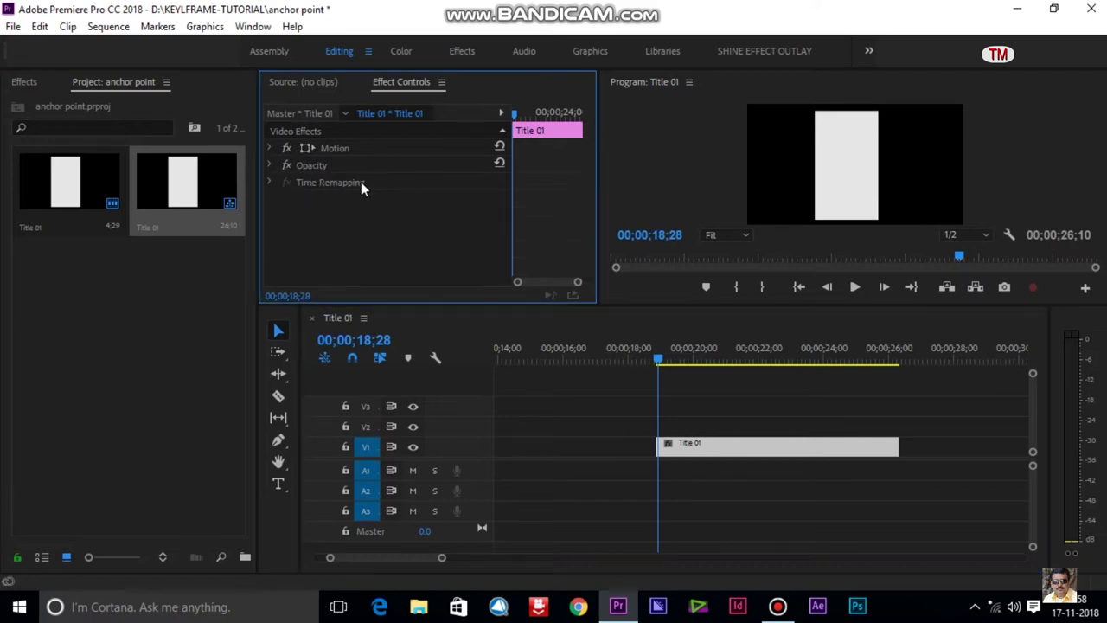
- Re-expand Title 01's Motion properties and select Motion to show its transform box and anchor crosshair
{"action": "left_click", "coordinate": [270, 148]}
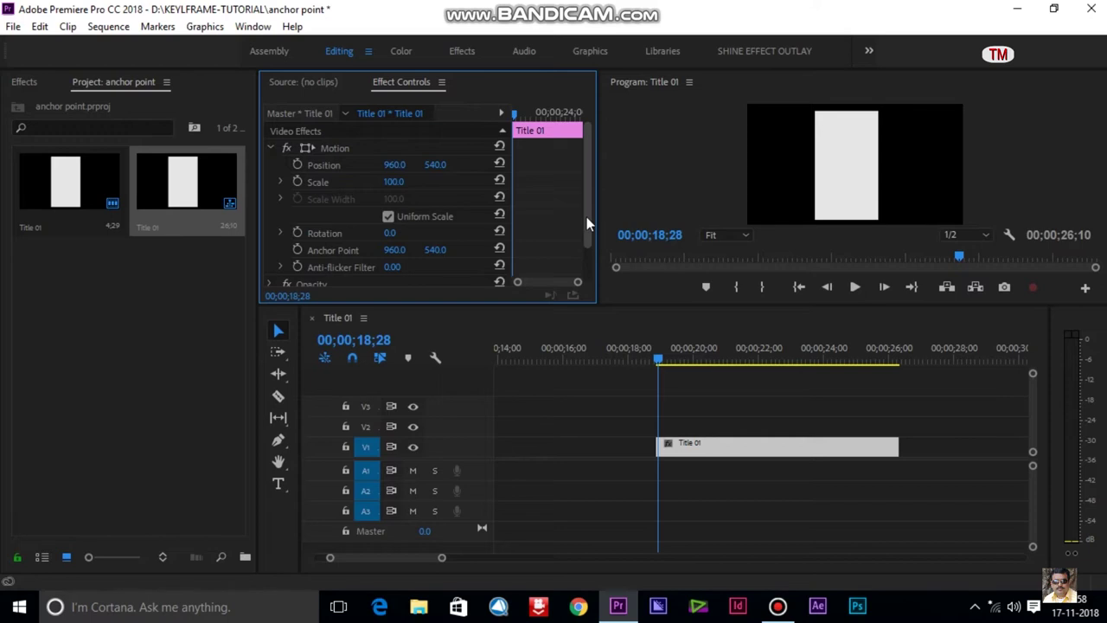
{"action": "scroll", "coordinate": [586, 241], "scroll_direction": "down", "scroll_amount": 3}
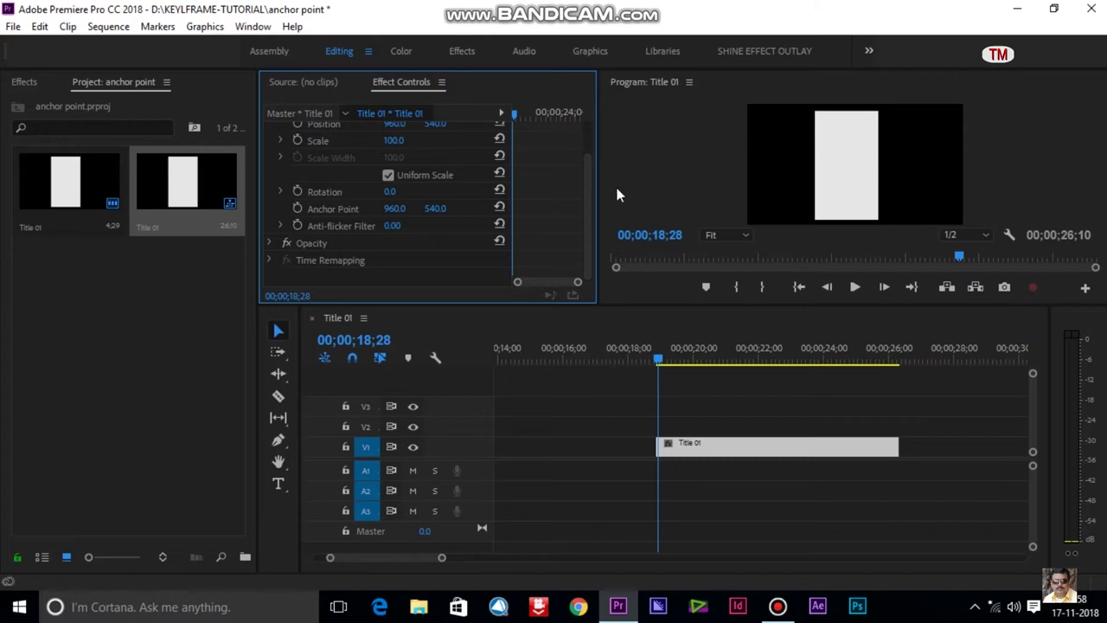
{"action": "scroll", "coordinate": [425, 208], "scroll_direction": "up", "scroll_amount": 2}
{"action": "scroll", "coordinate": [425, 209], "scroll_direction": "up", "scroll_amount": 1}
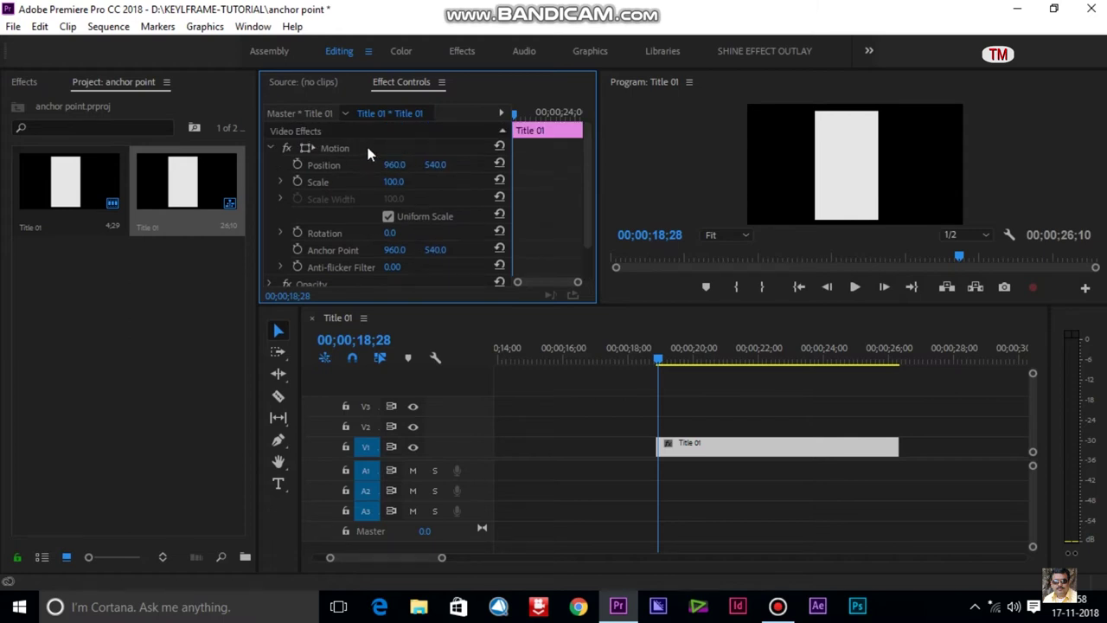
{"action": "left_click", "coordinate": [368, 152]}
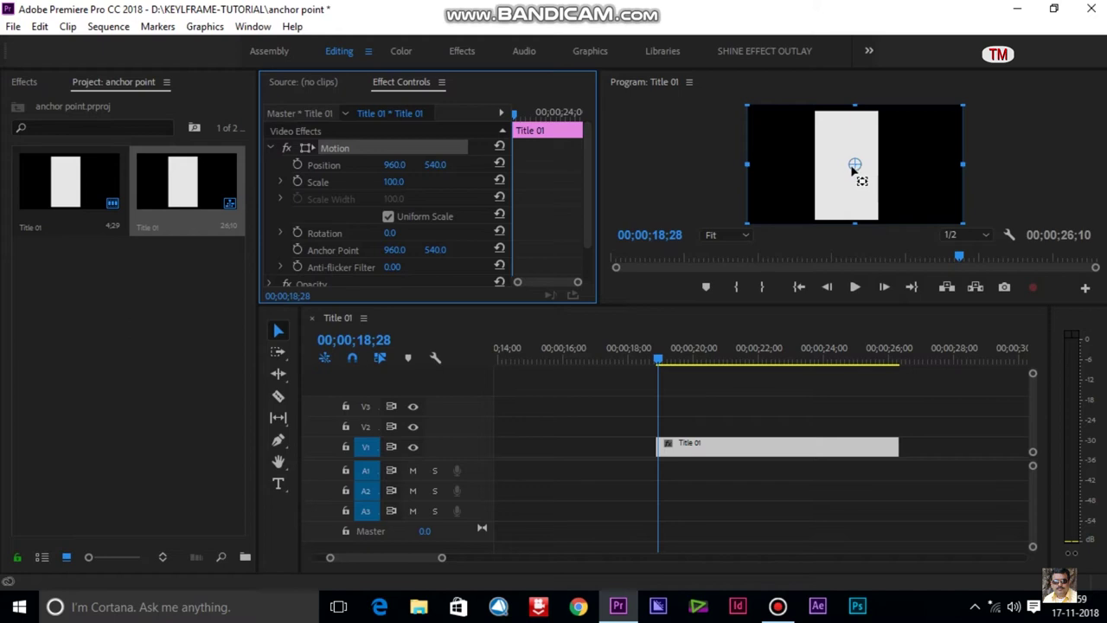
- Drag the title's anchor point to several spots, finishing back near the rectangle's centre
{"action": "mouse_move", "coordinate": [858, 175]}
{"action": "left_mouse_down"}
{"action": "mouse_move", "coordinate": [870, 142]}
{"action": "mouse_move", "coordinate": [855, 199]}
{"action": "left_mouse_up"}
{"action": "left_click", "coordinate": [752, 359]}
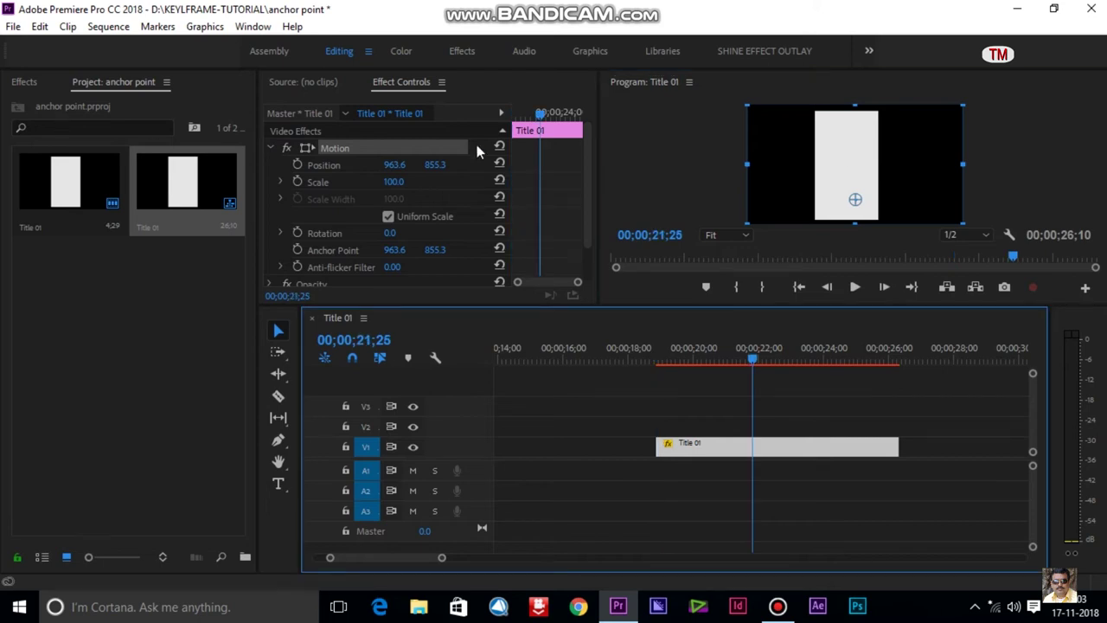
{"action": "left_click", "coordinate": [364, 250]}
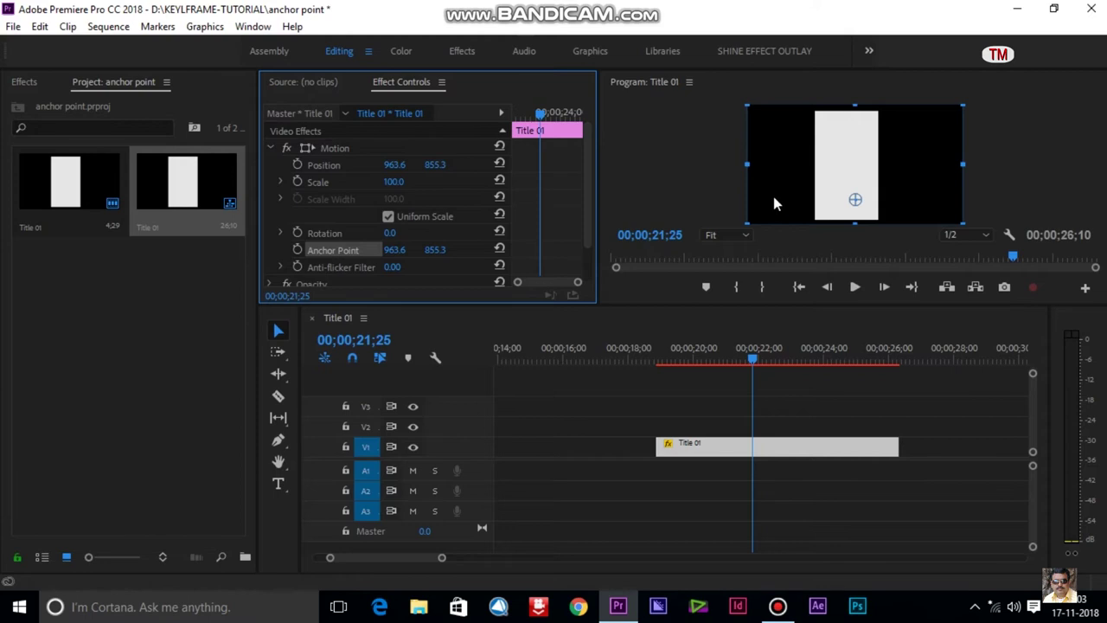
{"action": "left_click_drag", "start_coordinate": [855, 199], "coordinate": [839, 150]}
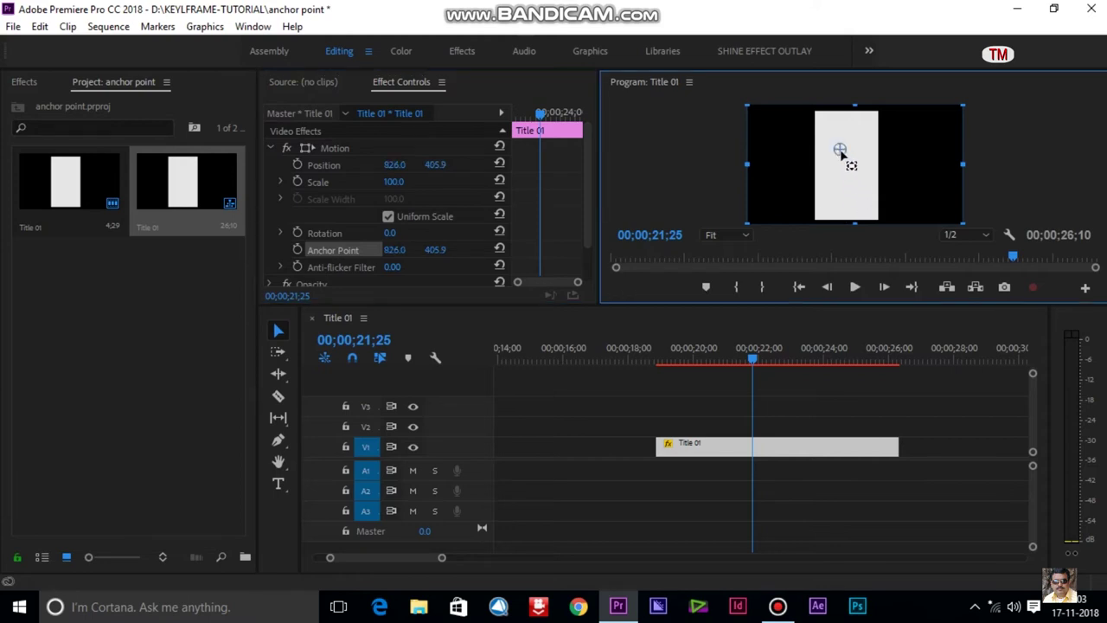
{"action": "mouse_move", "coordinate": [839, 149]}
{"action": "left_mouse_down"}
{"action": "mouse_move", "coordinate": [835, 162]}
{"action": "mouse_move", "coordinate": [852, 173]}
{"action": "mouse_move", "coordinate": [804, 149]}
{"action": "mouse_move", "coordinate": [843, 152]}
{"action": "mouse_move", "coordinate": [850, 170]}
{"action": "left_mouse_up"}
- Scale the title between 85% and 134% around different anchor points, ending at Scale 81 with the anchor recentred
{"action": "mouse_move", "coordinate": [394, 181]}
{"action": "left_mouse_down"}
{"action": "mouse_move", "coordinate": [420, 182]}
{"action": "mouse_move", "coordinate": [381, 181]}
{"action": "left_mouse_up"}
{"action": "left_click", "coordinate": [826, 162]}
{"action": "left_click_drag", "start_coordinate": [872, 152], "coordinate": [870, 166]}
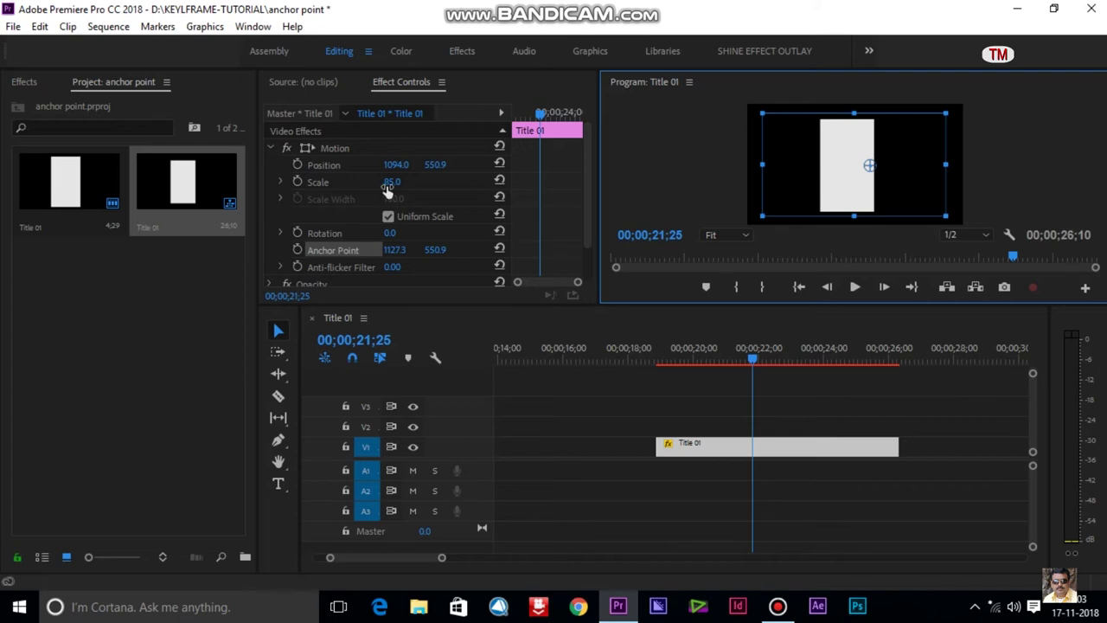
{"action": "left_click_drag", "start_coordinate": [386, 188], "coordinate": [428, 189]}
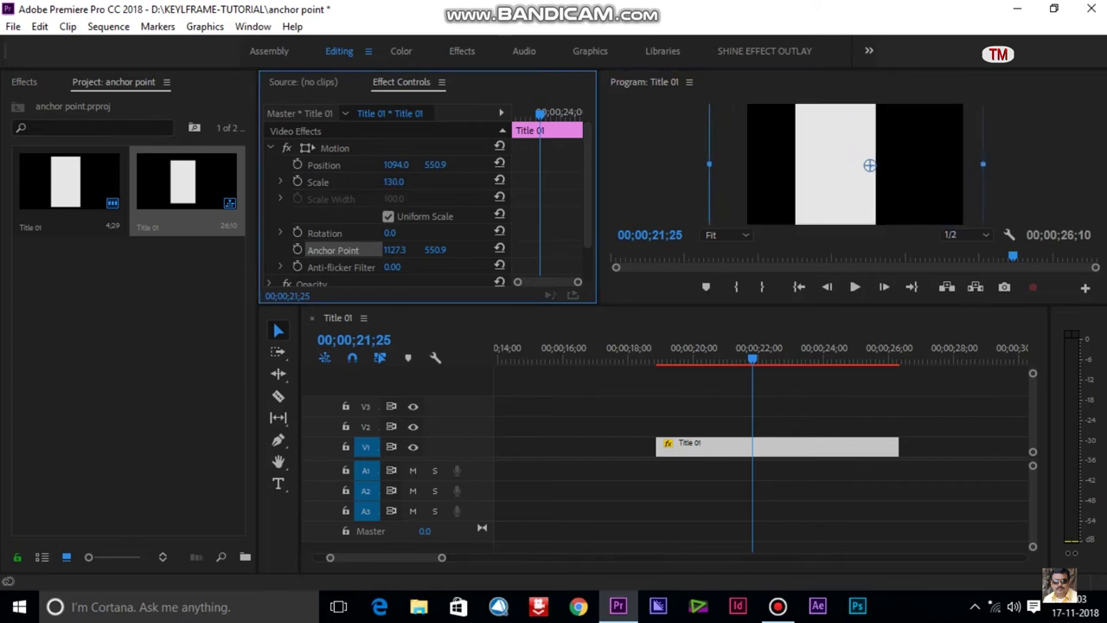
{"action": "left_click_drag", "start_coordinate": [392, 181], "coordinate": [372, 181]}
{"action": "left_click_drag", "start_coordinate": [868, 165], "coordinate": [820, 123]}
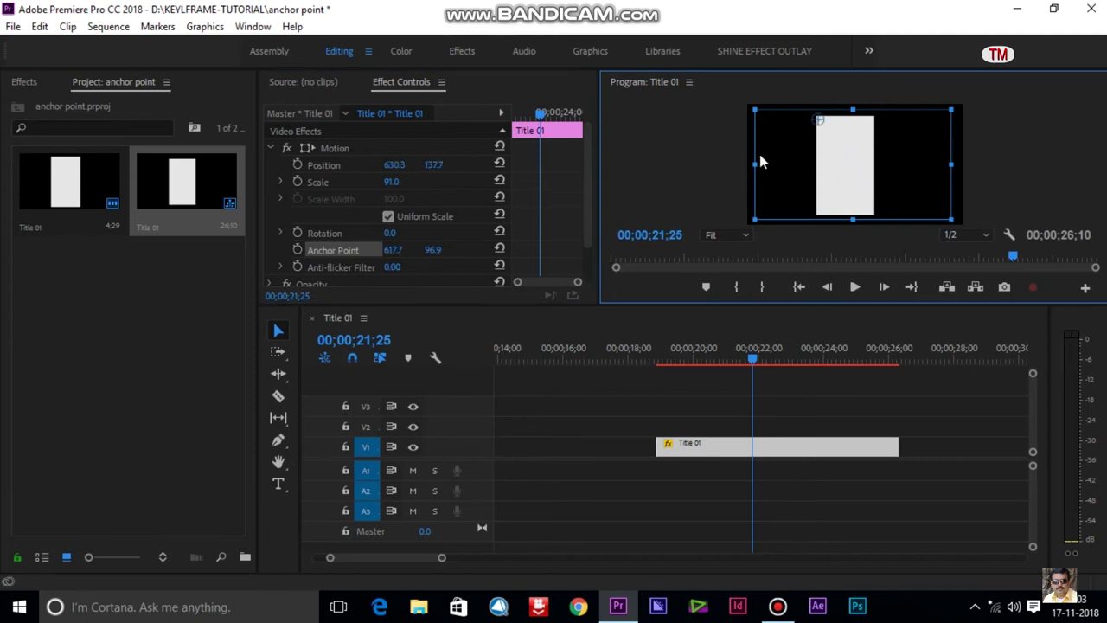
{"action": "left_click_drag", "start_coordinate": [394, 182], "coordinate": [407, 182]}
{"action": "key", "text": "ctrl+z"}
{"action": "left_click_drag", "start_coordinate": [830, 136], "coordinate": [855, 167]}
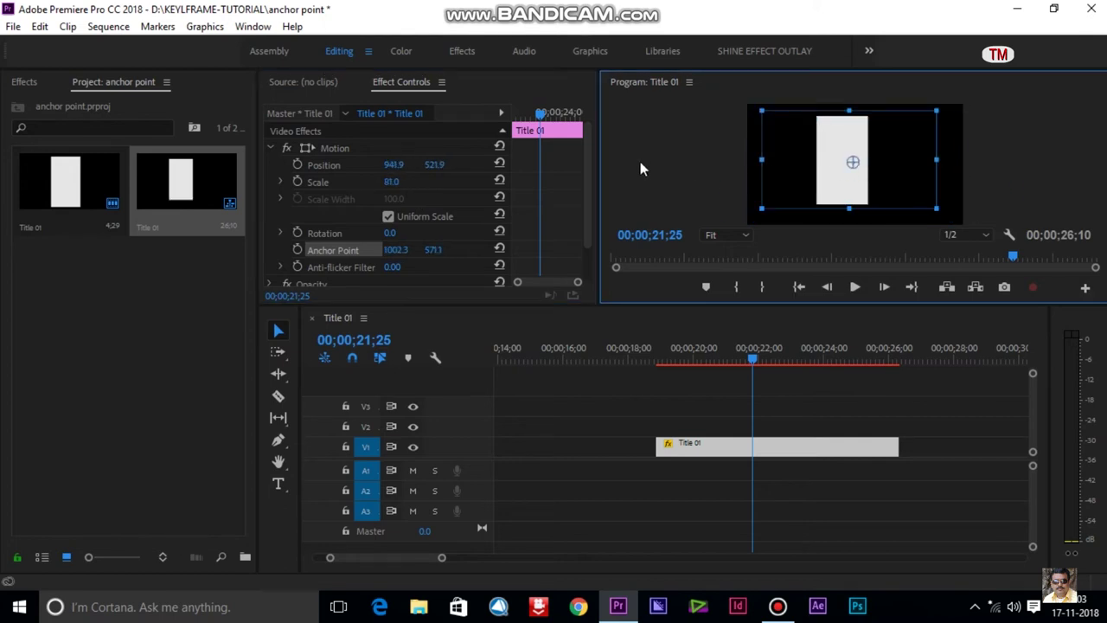
{"action": "left_click", "coordinate": [393, 250]}
- Rotate the title around corner anchor points, reaching 64° around the left corner, then scale it up
{"action": "left_click_drag", "start_coordinate": [391, 232], "coordinate": [478, 233]}
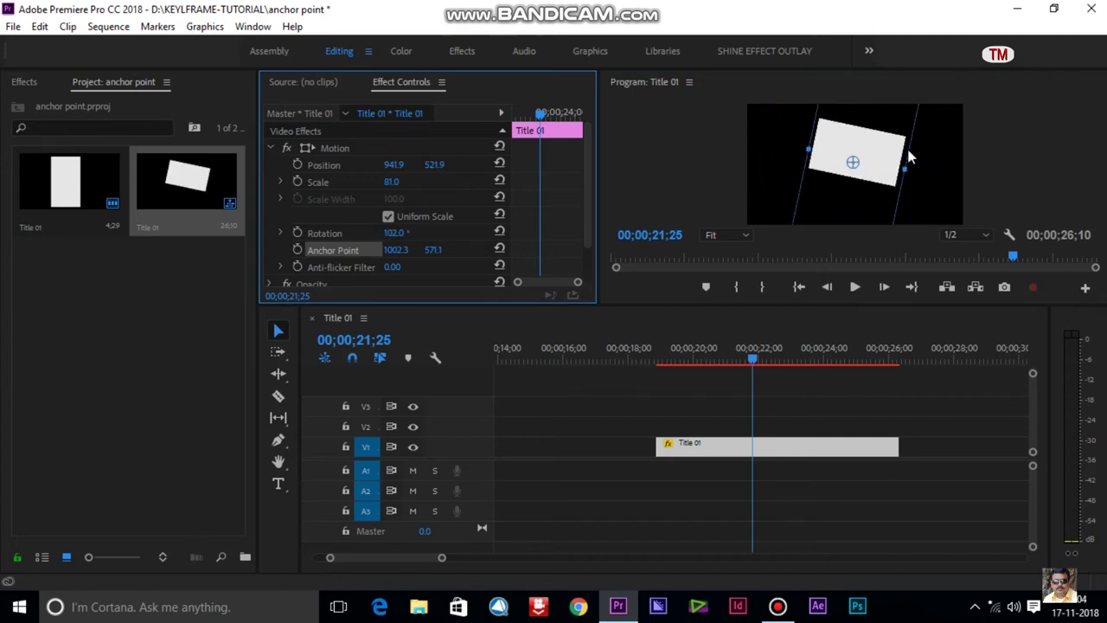
{"action": "left_click_drag", "start_coordinate": [852, 163], "coordinate": [890, 184]}
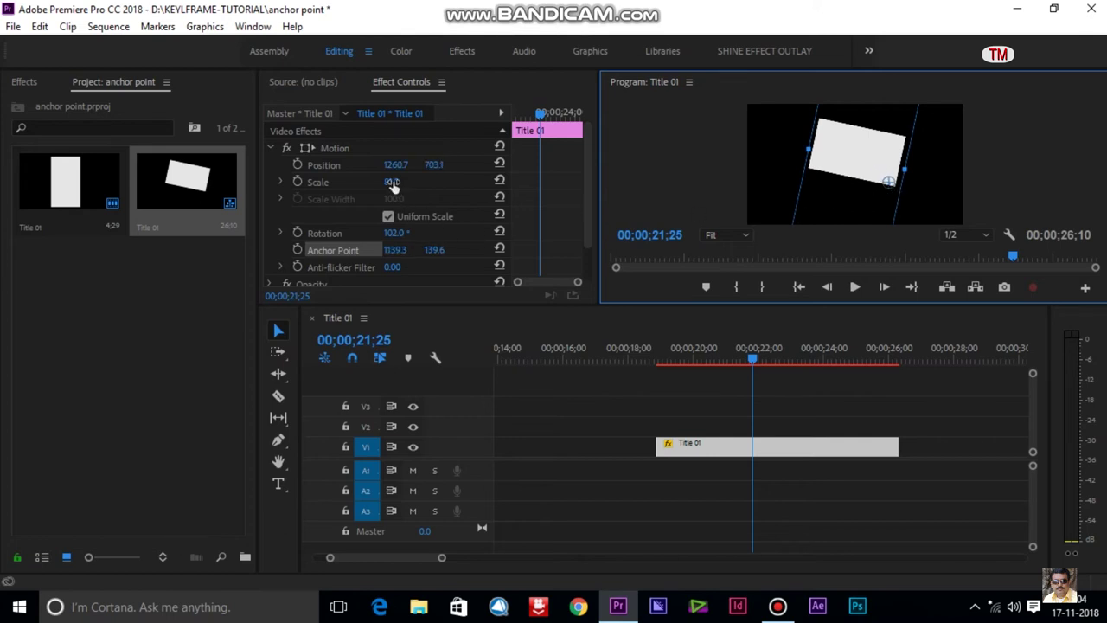
{"action": "left_click_drag", "start_coordinate": [392, 183], "coordinate": [405, 183]}
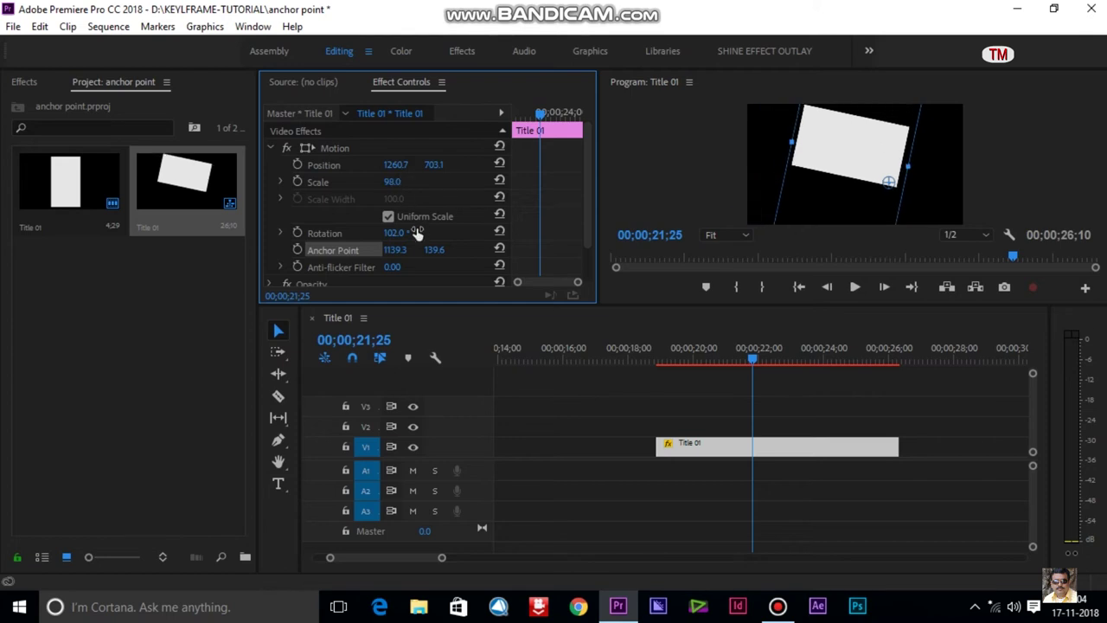
{"action": "left_click_drag", "start_coordinate": [393, 233], "coordinate": [381, 233]}
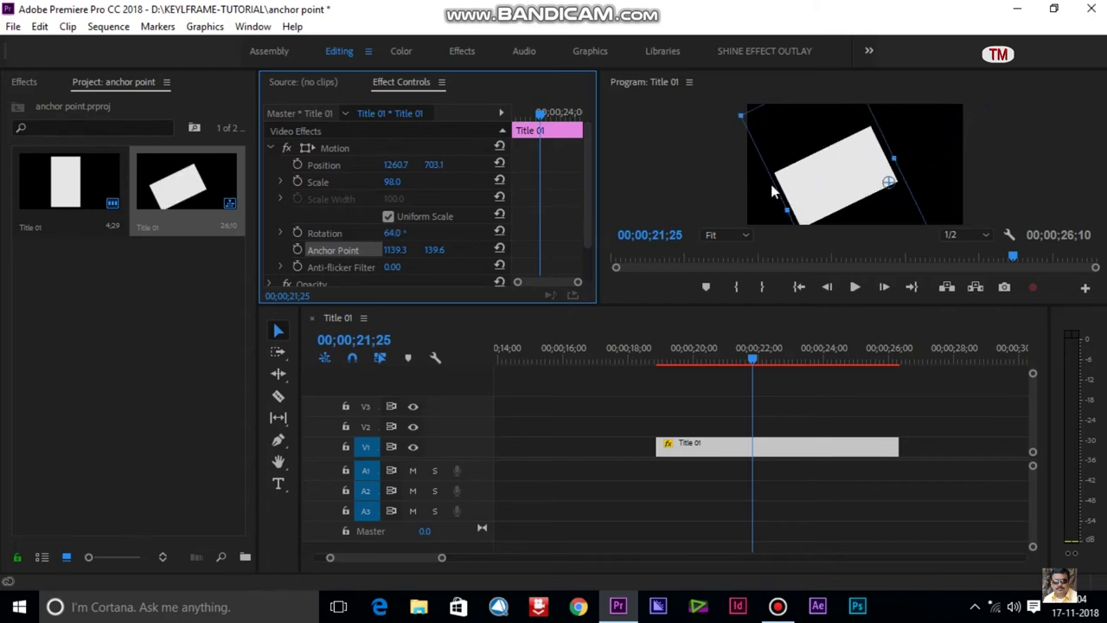
{"action": "left_click_drag", "start_coordinate": [888, 183], "coordinate": [782, 174]}
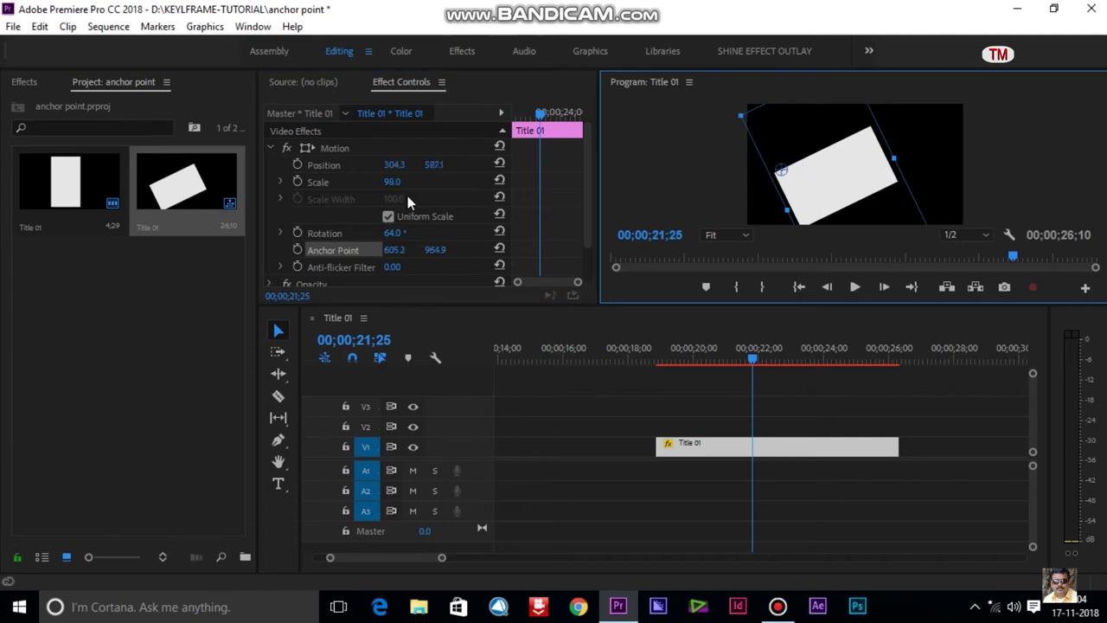
{"action": "left_click_drag", "start_coordinate": [396, 186], "coordinate": [395, 186]}
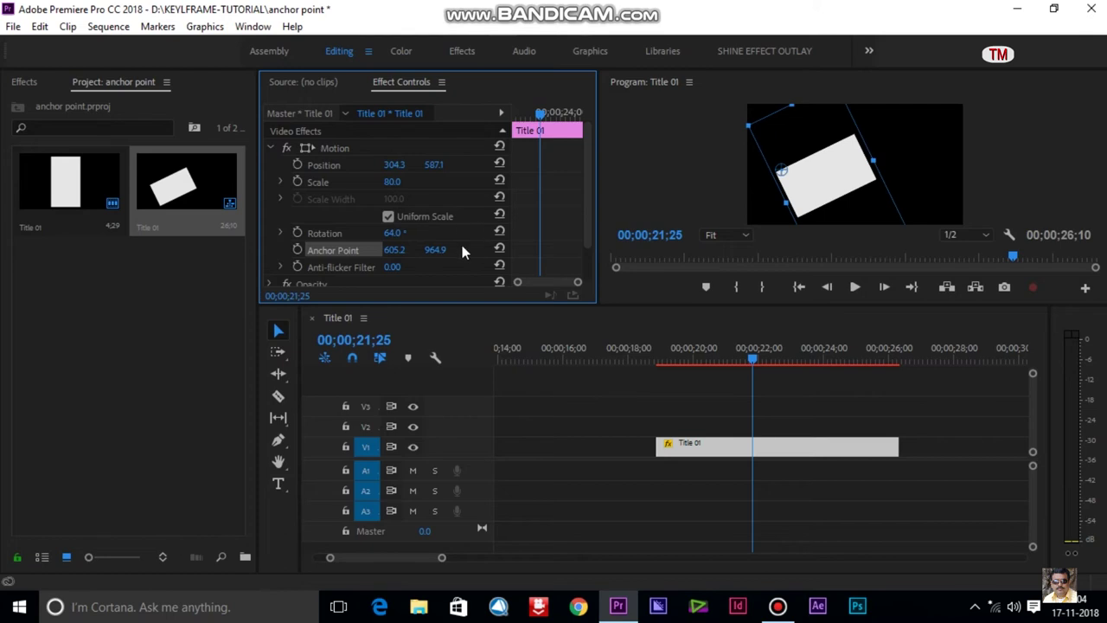
- Scrub the title's Rotation from 64° to 154° so it pivots around the offset anchor
{"action": "mouse_move", "coordinate": [394, 233]}
{"action": "left_mouse_down"}
{"action": "mouse_move", "coordinate": [472, 233]}
{"action": "mouse_move", "coordinate": [517, 212]}
{"action": "left_mouse_up"}
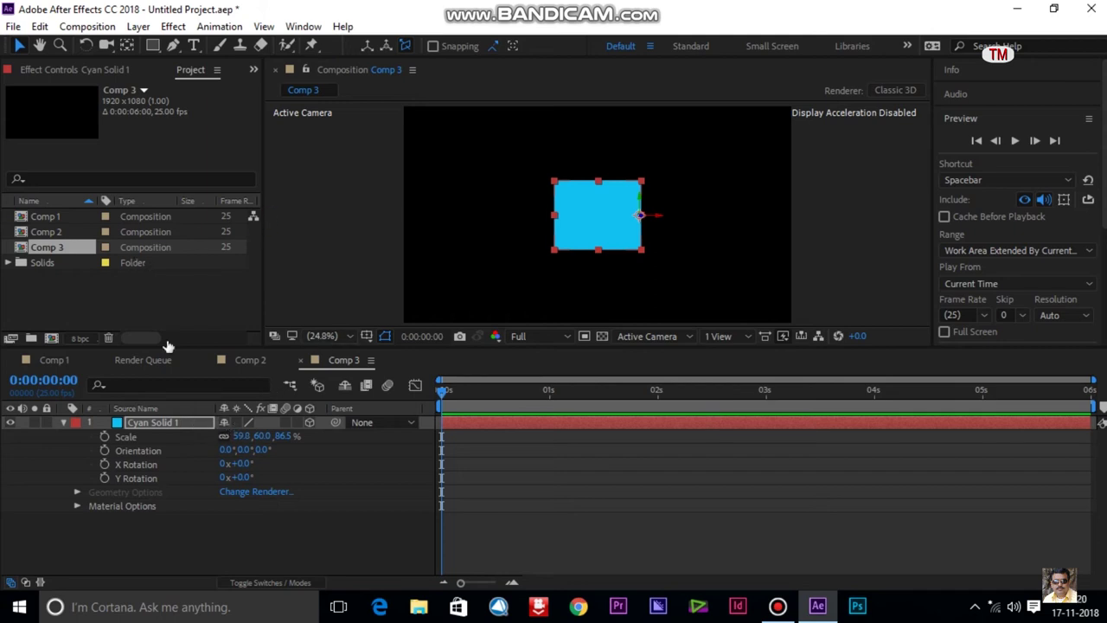
- Centre Cyan Solid 1's anchor with the Pan Behind tool and scale it to about 100.6, 101.0, 145.5%
{"action": "left_click", "coordinate": [128, 45]}
{"action": "left_click_drag", "start_coordinate": [640, 215], "coordinate": [598, 214]}
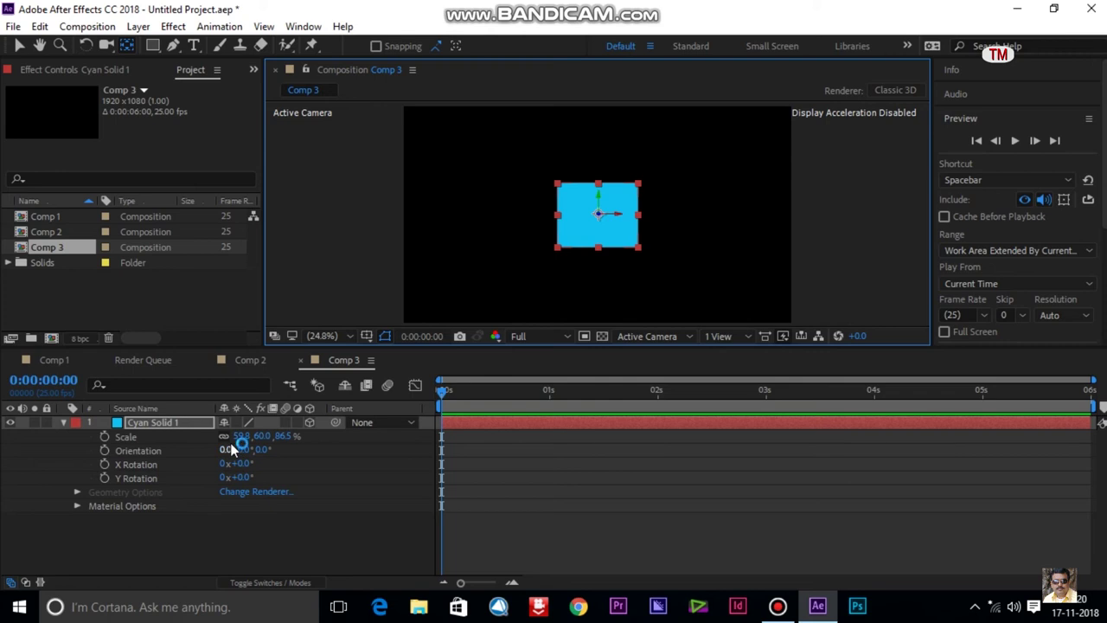
{"action": "key", "text": "v"}
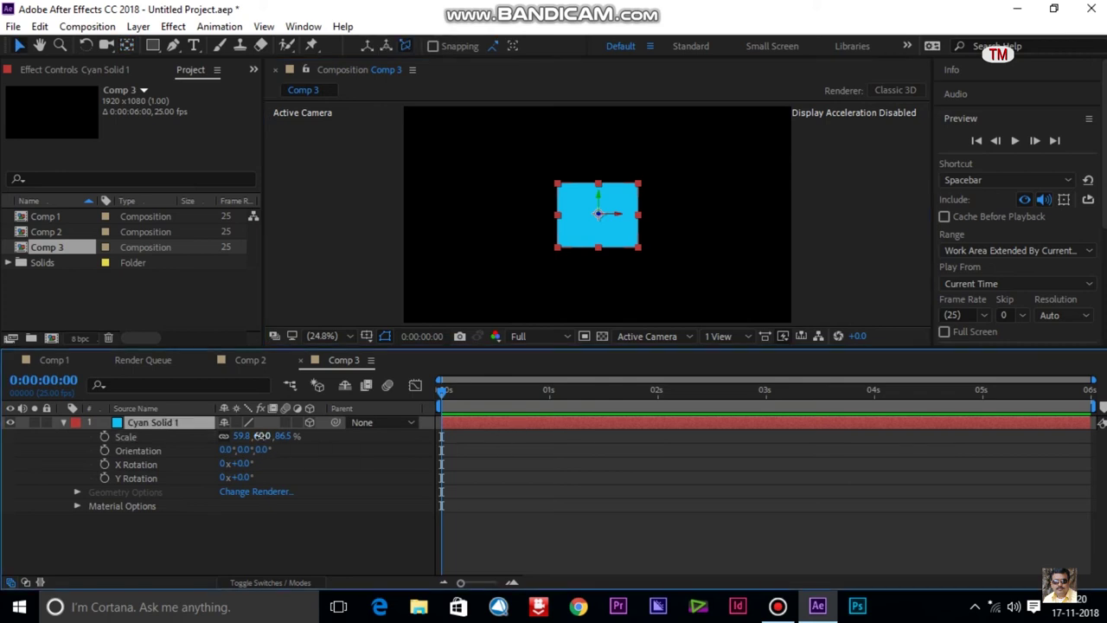
{"action": "left_click_drag", "start_coordinate": [260, 435], "coordinate": [295, 435]}
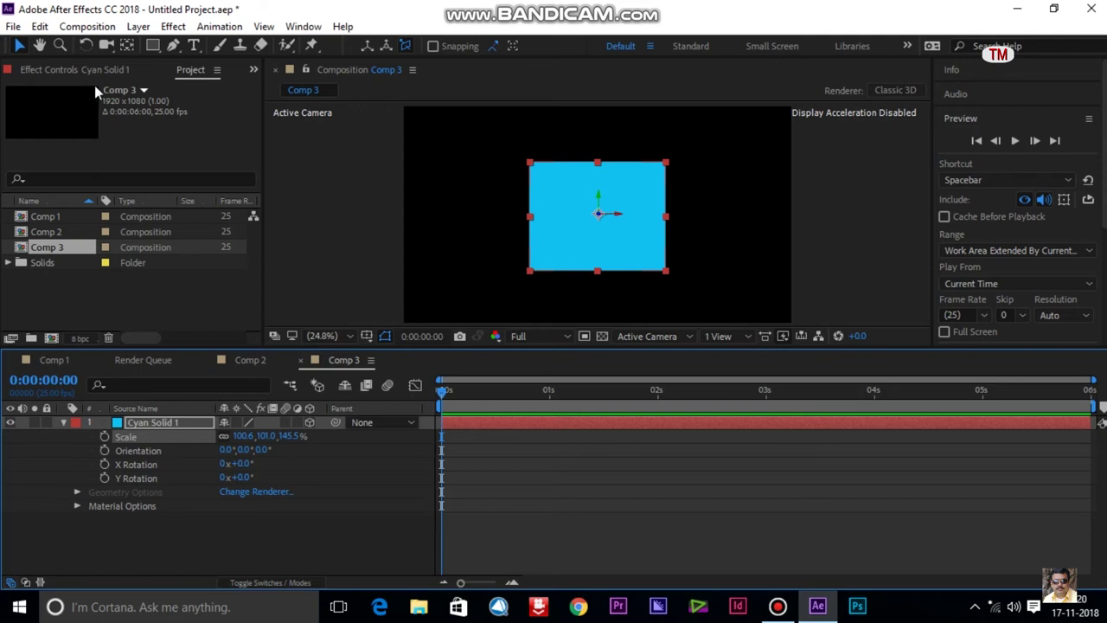
- Move the solid's anchor to its left edge, then set X Rotation 19° and Y Rotation 215°
{"action": "left_click", "coordinate": [132, 49]}
{"action": "mouse_move", "coordinate": [598, 218]}
{"action": "left_mouse_down"}
{"action": "mouse_move", "coordinate": [582, 241]}
{"action": "mouse_move", "coordinate": [532, 215]}
{"action": "left_mouse_up"}
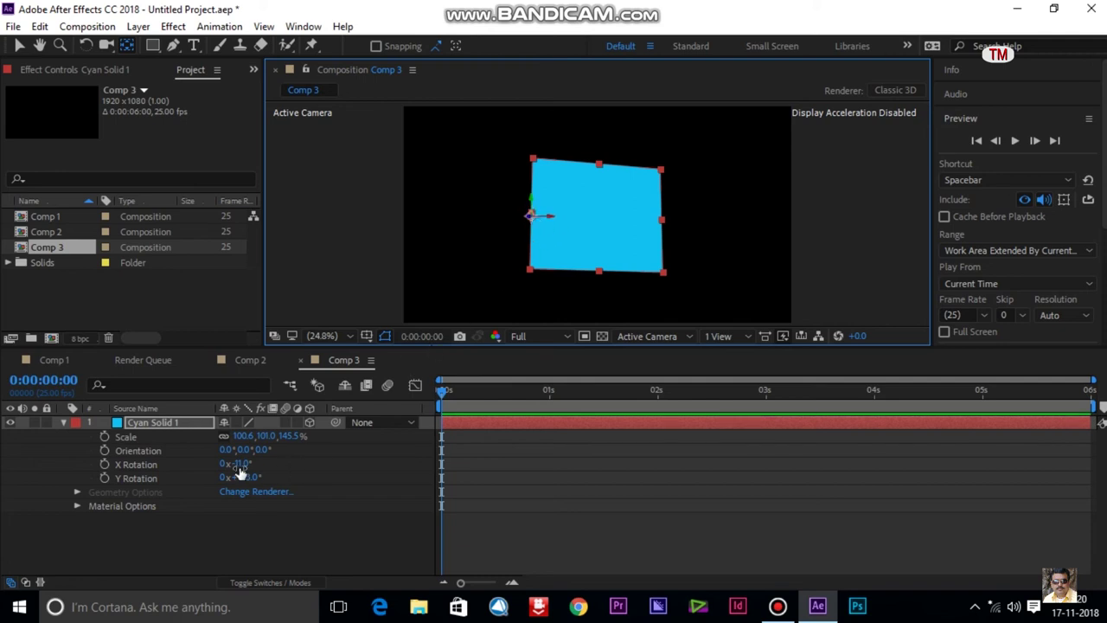
{"action": "left_click", "coordinate": [264, 464]}
{"action": "mouse_move", "coordinate": [238, 463]}
{"action": "left_mouse_down"}
{"action": "mouse_move", "coordinate": [359, 454]}
{"action": "mouse_move", "coordinate": [269, 466]}
{"action": "left_mouse_up"}
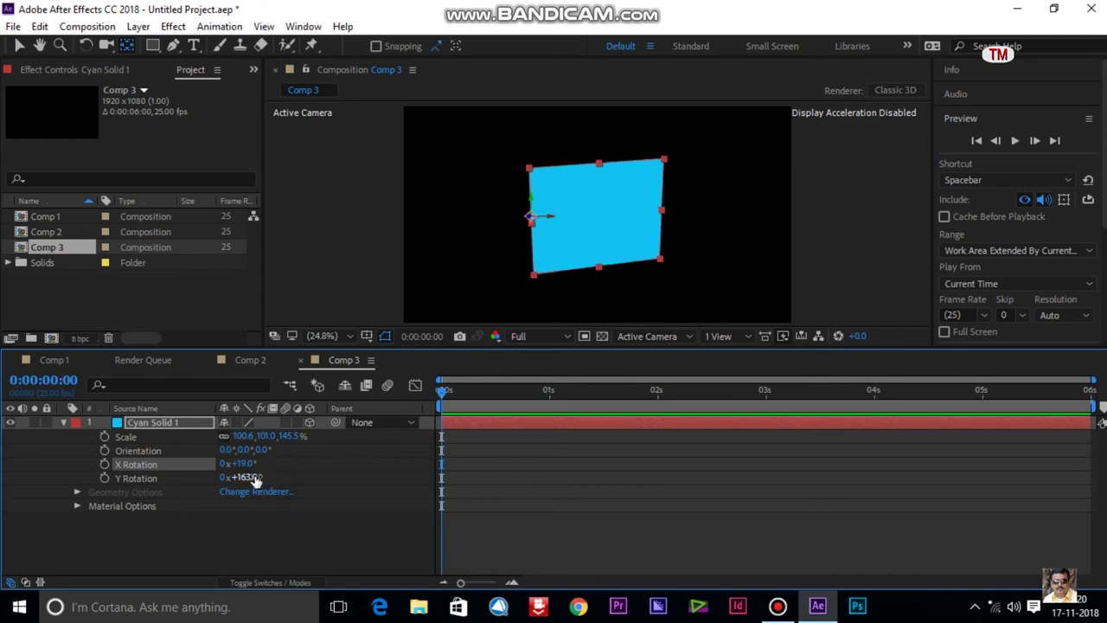
{"action": "mouse_move", "coordinate": [259, 477]}
{"action": "left_mouse_down"}
{"action": "mouse_move", "coordinate": [532, 447]}
{"action": "mouse_move", "coordinate": [307, 487]}
{"action": "mouse_move", "coordinate": [327, 477]}
{"action": "left_mouse_up"}
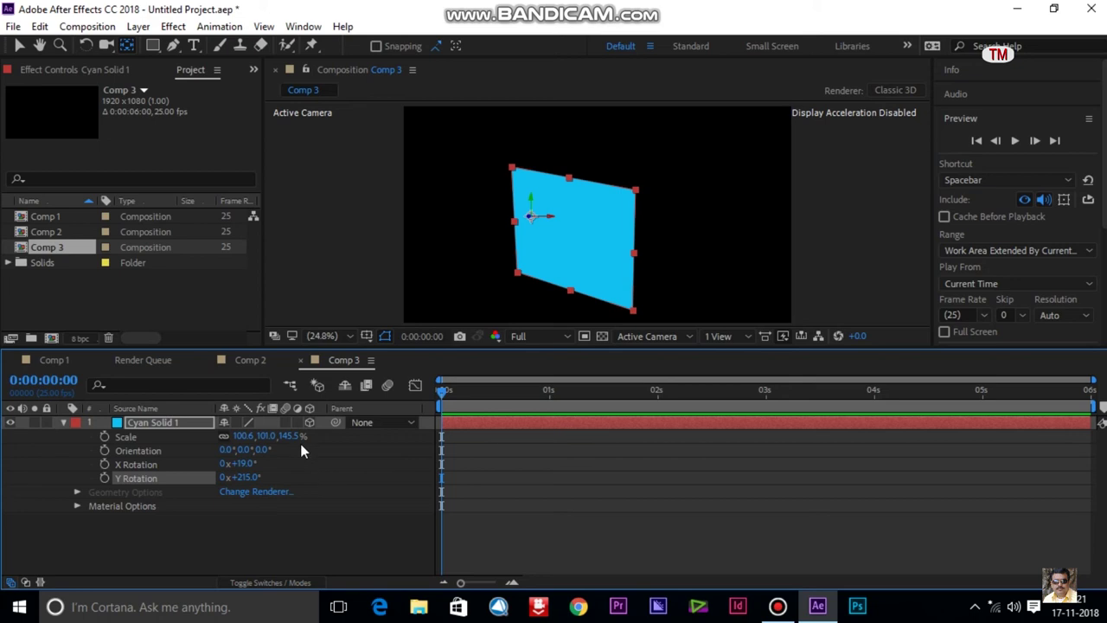
- Drag the solid's anchor to its right edge, then set X Rotation 305° and Y Rotation 1x+245°
{"action": "left_click", "coordinate": [534, 219]}
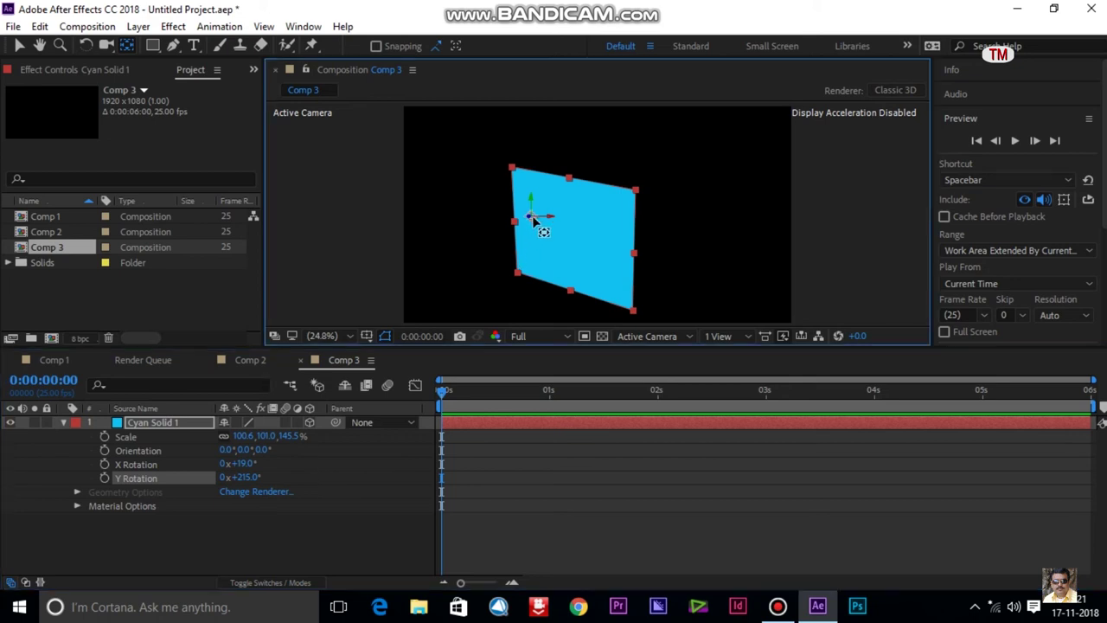
{"action": "left_click_drag", "start_coordinate": [569, 240], "coordinate": [641, 258]}
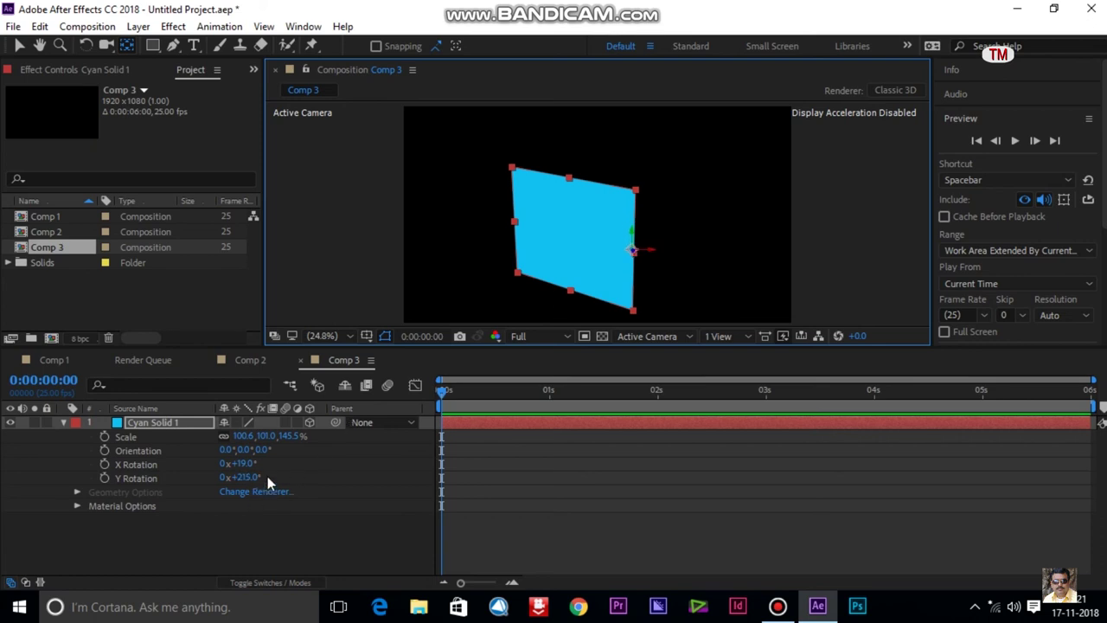
{"action": "mouse_move", "coordinate": [242, 464]}
{"action": "left_mouse_down"}
{"action": "mouse_move", "coordinate": [386, 439]}
{"action": "mouse_move", "coordinate": [461, 442]}
{"action": "left_mouse_up"}
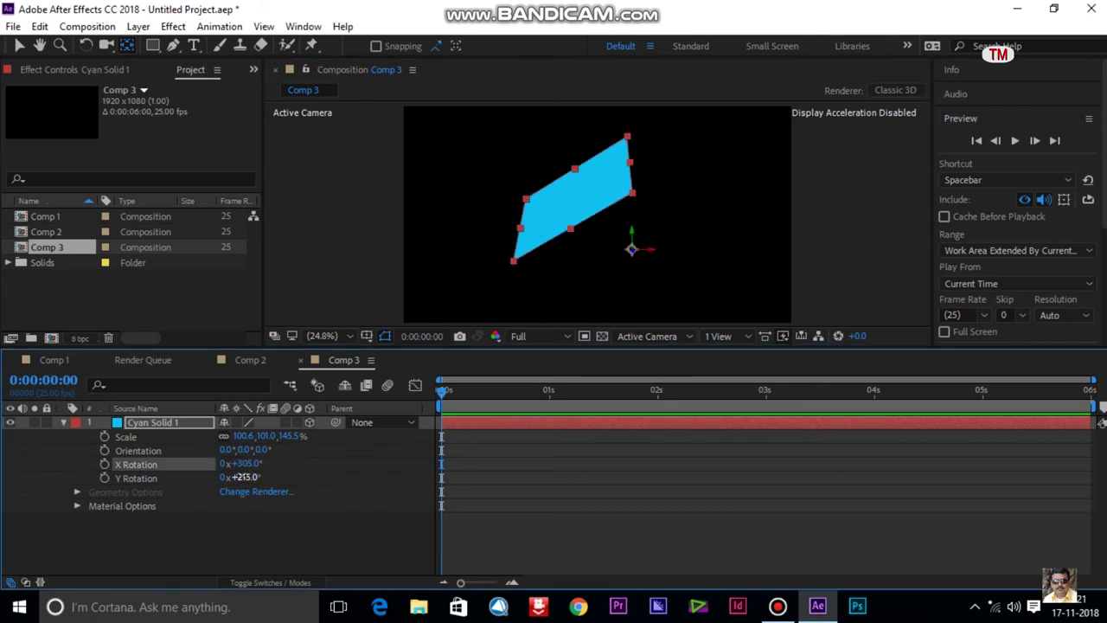
{"action": "left_click_drag", "start_coordinate": [245, 477], "coordinate": [442, 447]}
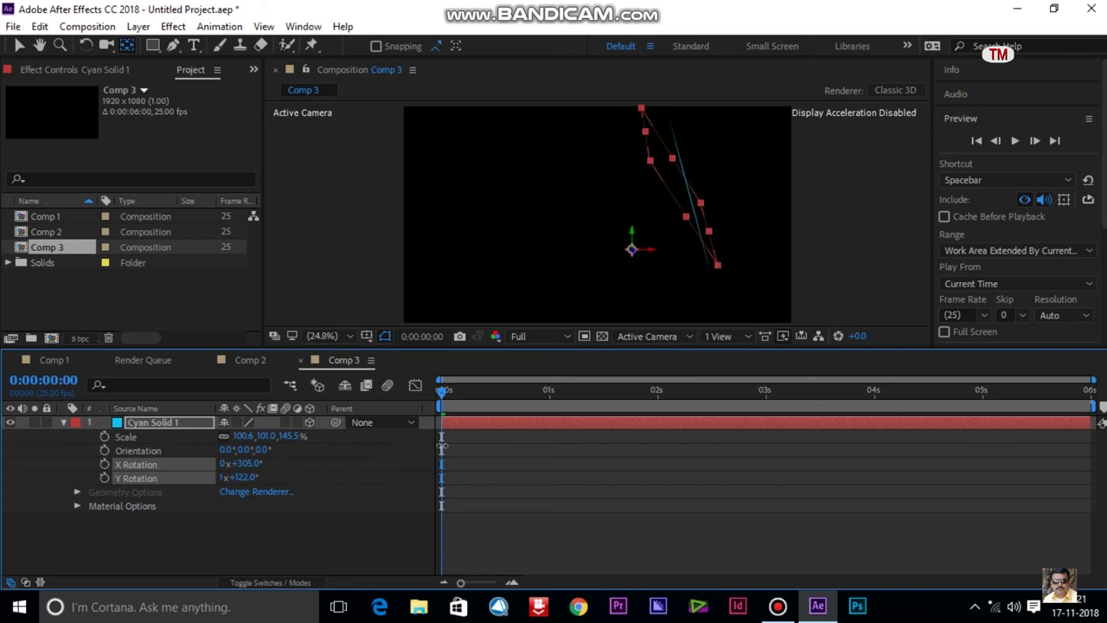
{"action": "left_click_drag", "start_coordinate": [442, 448], "coordinate": [393, 467]}
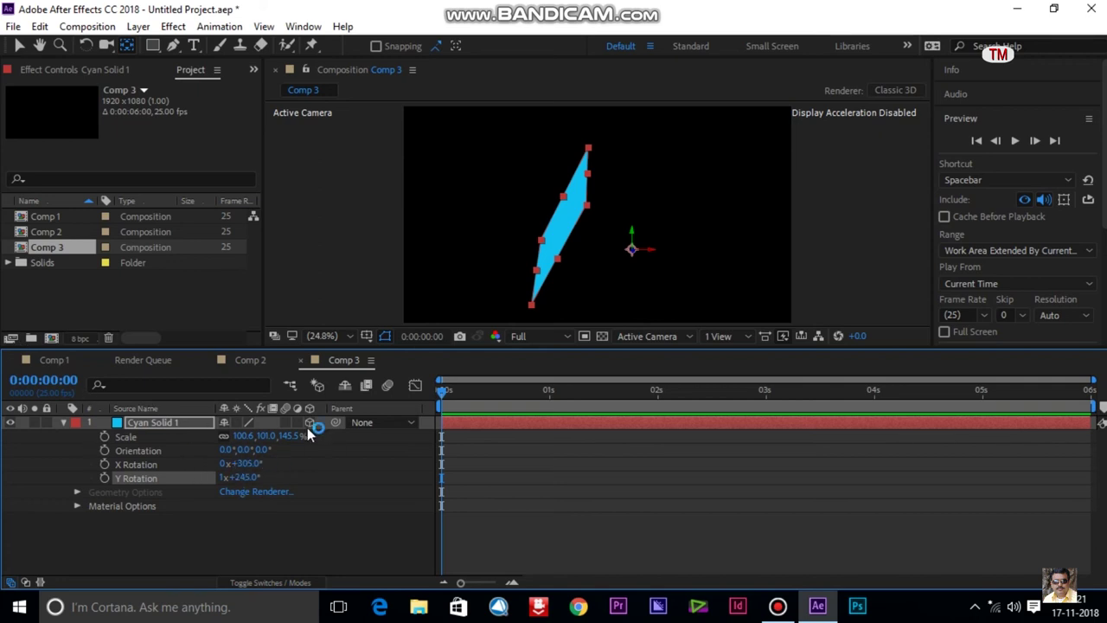
- Undo the last three rotation changes and move the anchor point to the solid's right edge
{"action": "key", "text": "ctrl+z"}
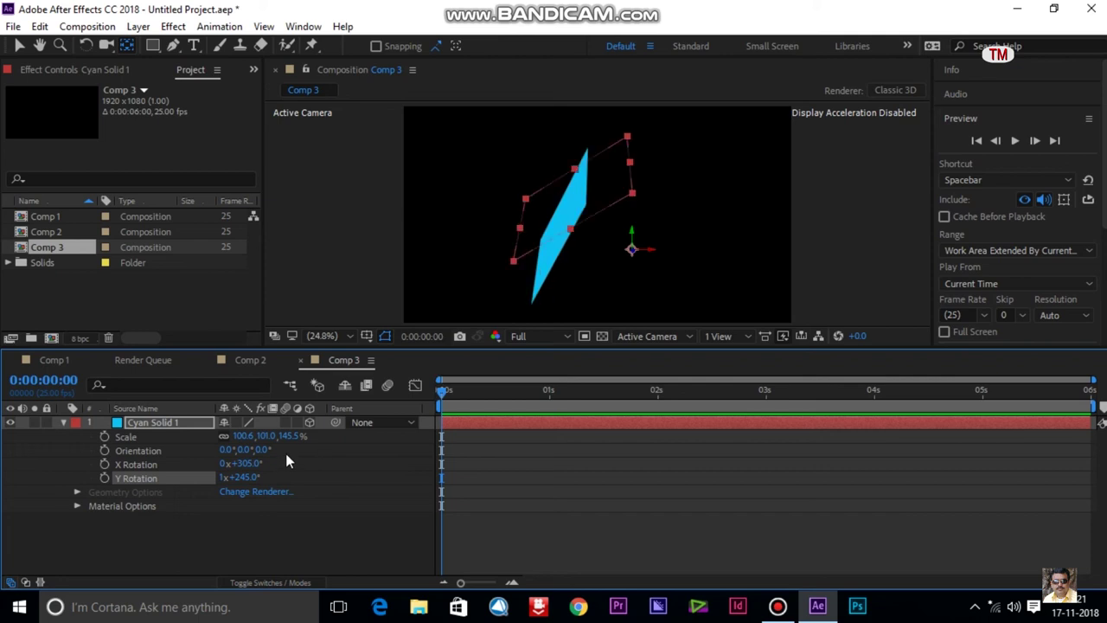
{"action": "key", "text": "ctrl+z"}
{"action": "key", "text": "ctrl+z"}
{"action": "key", "text": "ctrl+z"}
{"action": "key", "text": "ctrl+z"}
{"action": "key", "text": "ctrl+z"}
{"action": "key", "text": "ctrl+z"}
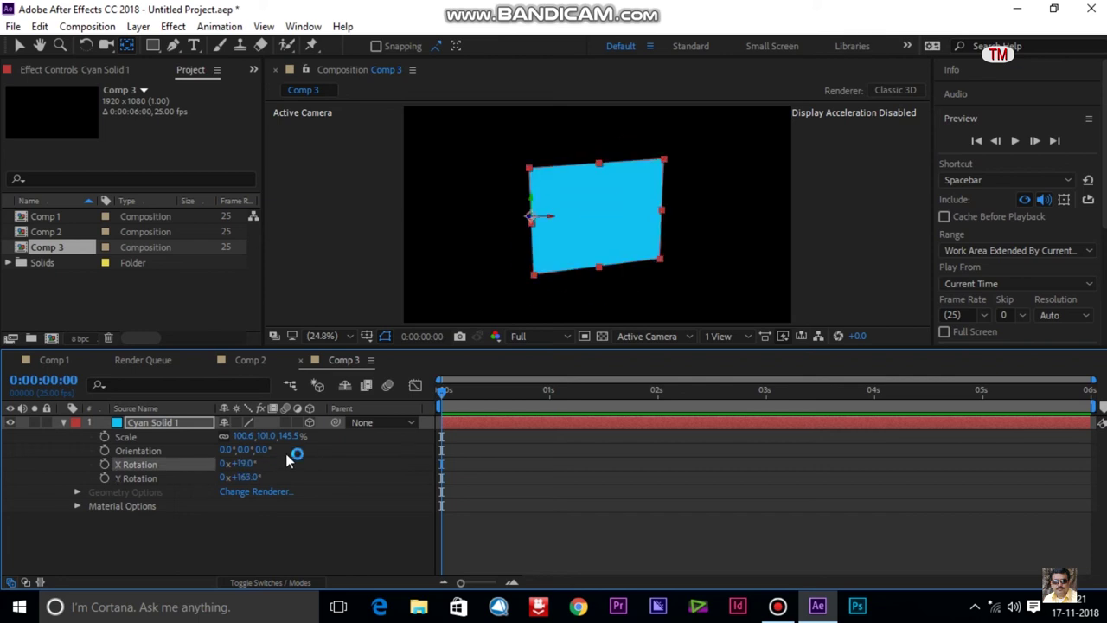
{"action": "key", "text": "ctrl+z"}
{"action": "key", "text": "ctrl+z"}
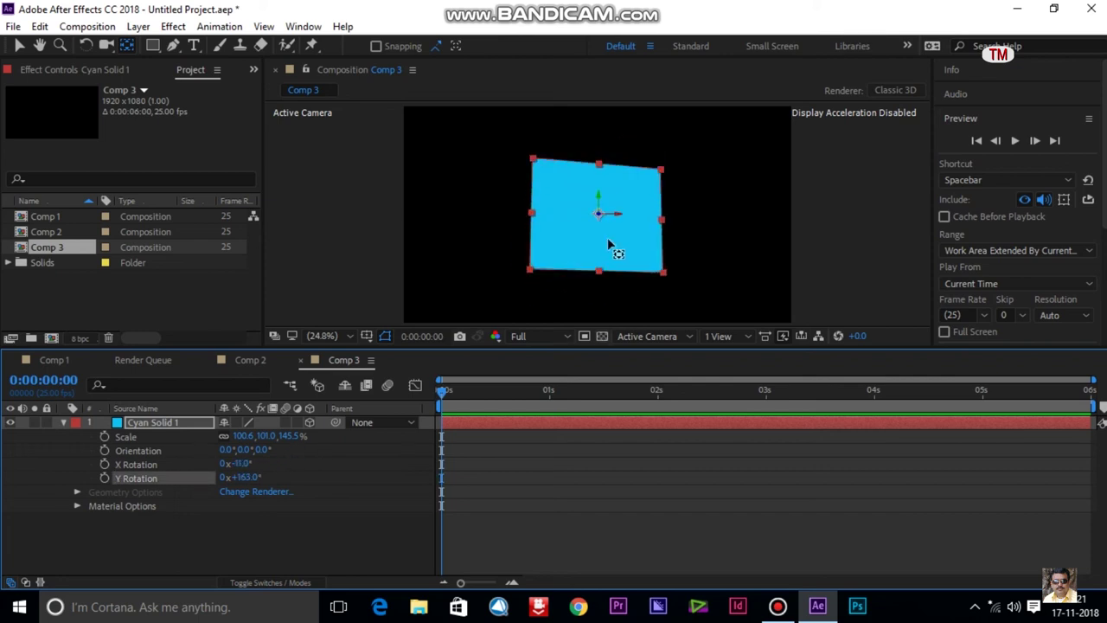
{"action": "left_click_drag", "start_coordinate": [603, 217], "coordinate": [639, 240]}
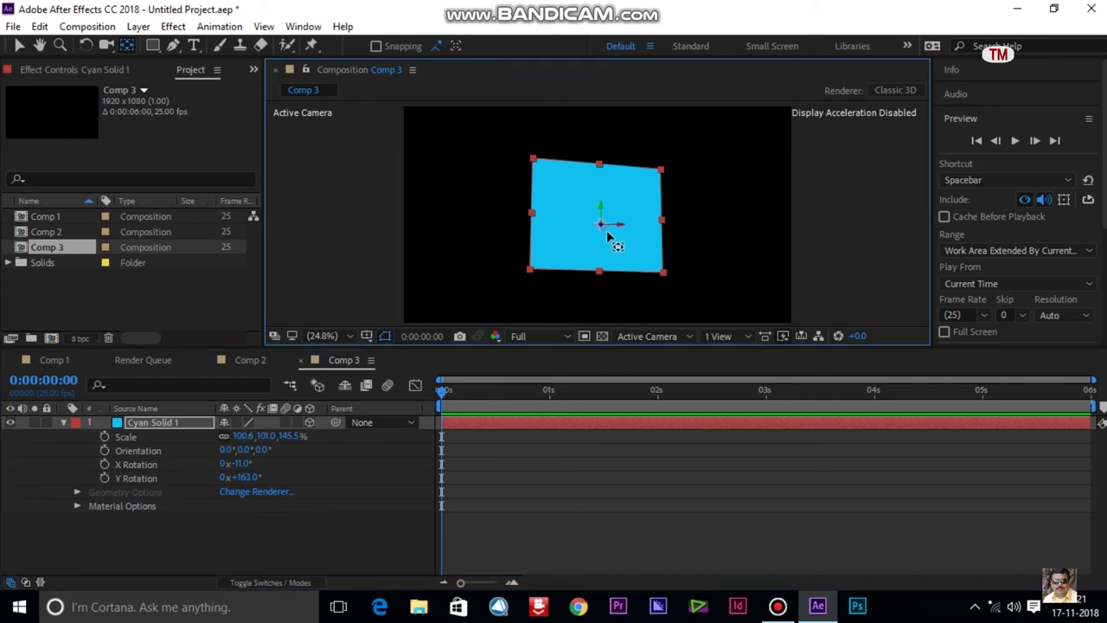
{"action": "left_click_drag", "start_coordinate": [639, 239], "coordinate": [678, 230]}
- Enlarge the solid to about 134%, tilt Orientation X to 38°, then undo the scale change
{"action": "left_click_drag", "start_coordinate": [253, 435], "coordinate": [270, 435]}
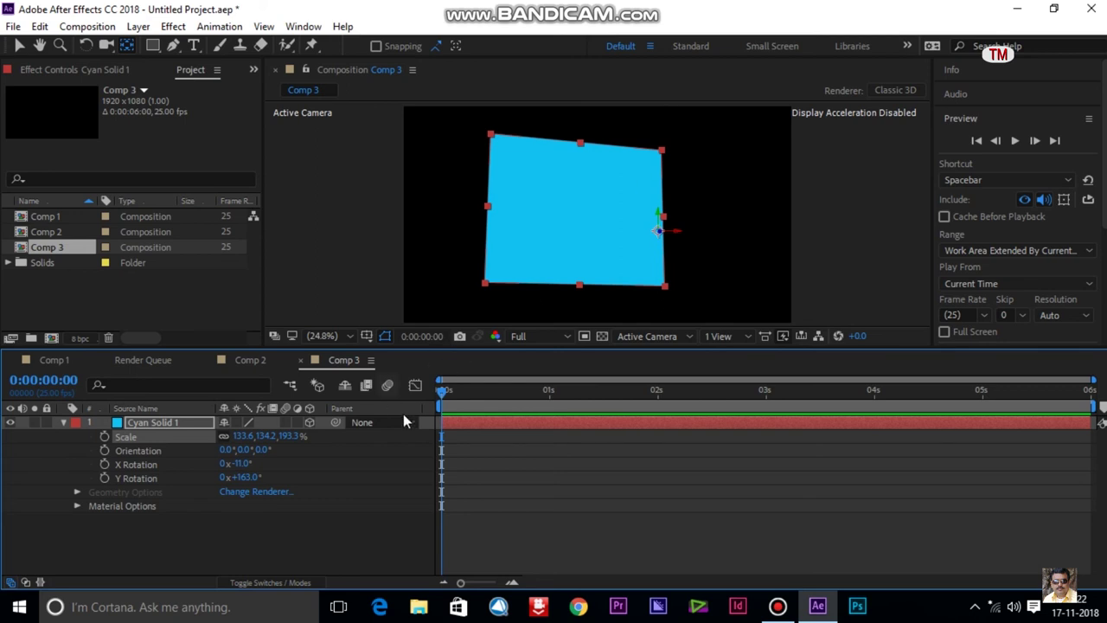
{"action": "mouse_move", "coordinate": [245, 461]}
{"action": "left_mouse_down"}
{"action": "mouse_move", "coordinate": [234, 464]}
{"action": "mouse_move", "coordinate": [386, 443]}
{"action": "mouse_move", "coordinate": [277, 450]}
{"action": "mouse_move", "coordinate": [294, 474]}
{"action": "left_mouse_up"}
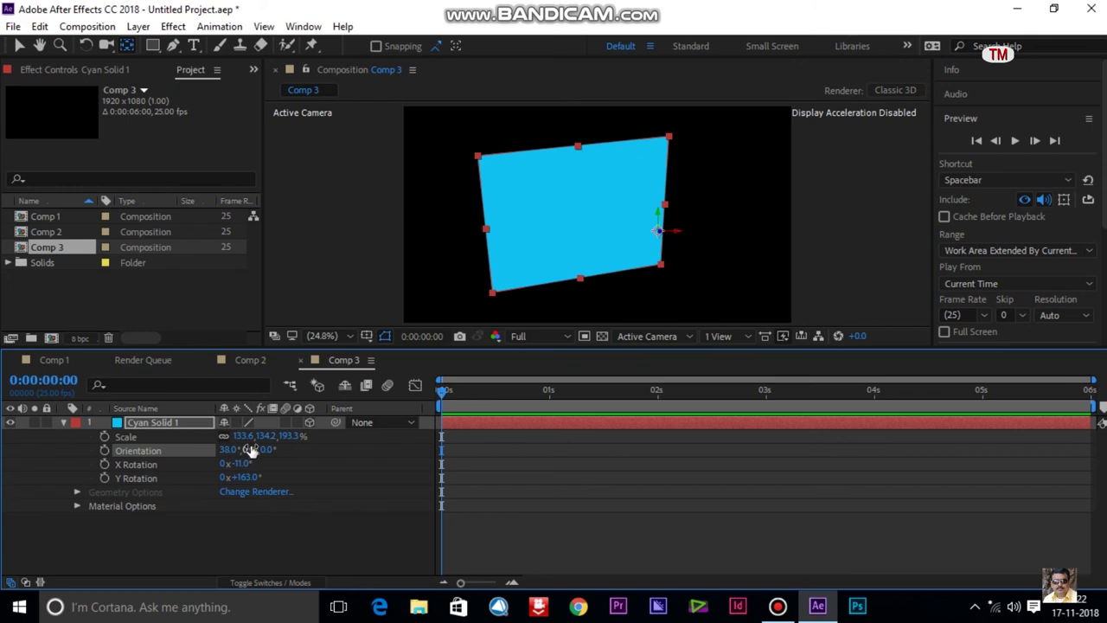
{"action": "left_click", "coordinate": [637, 234]}
{"action": "key", "text": "ctrl+z"}
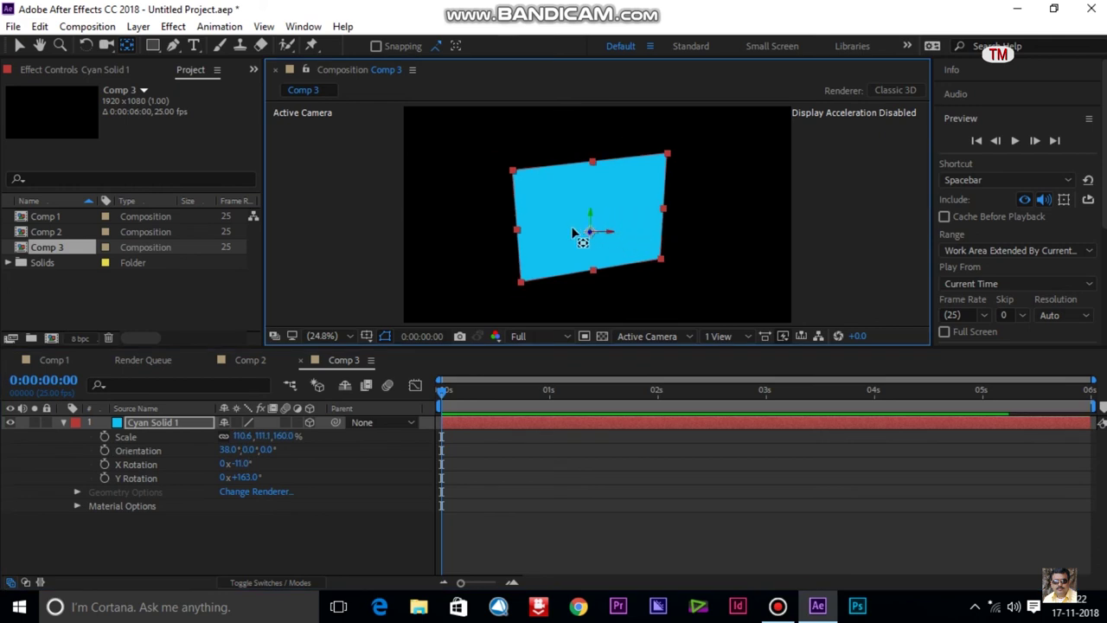
- Shift the anchor to the solid's left edge and scale it to 146.6, 147.2, 212.1%
{"action": "left_click_drag", "start_coordinate": [545, 234], "coordinate": [521, 226]}
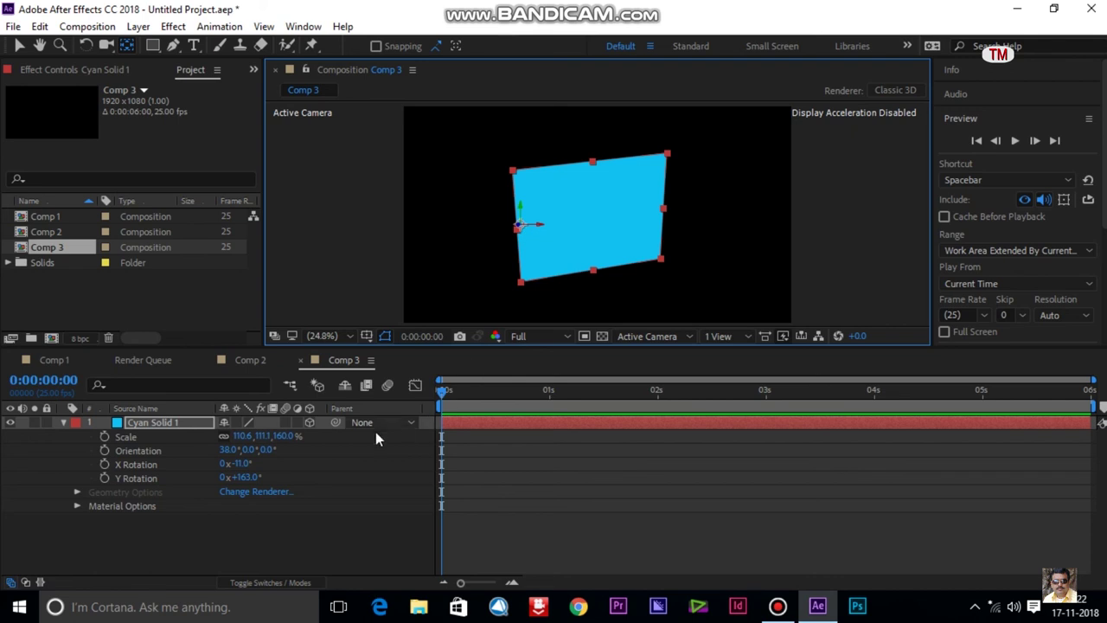
{"action": "mouse_move", "coordinate": [246, 436]}
{"action": "left_mouse_down"}
{"action": "mouse_move", "coordinate": [294, 439]}
{"action": "mouse_move", "coordinate": [246, 450]}
{"action": "mouse_move", "coordinate": [281, 442]}
{"action": "mouse_move", "coordinate": [271, 447]}
{"action": "left_mouse_up"}
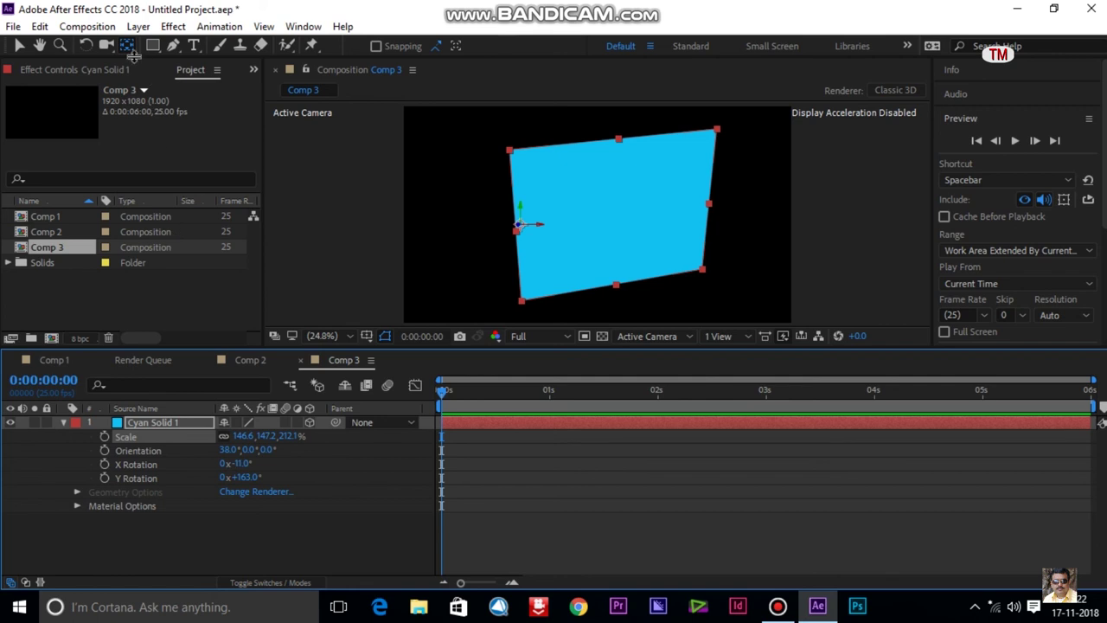
- Freely rotate the cyan solid in 3D around its anchor, ending at Orientation 46.7°, 302.5°, 50.6°
{"action": "left_click", "coordinate": [87, 46]}
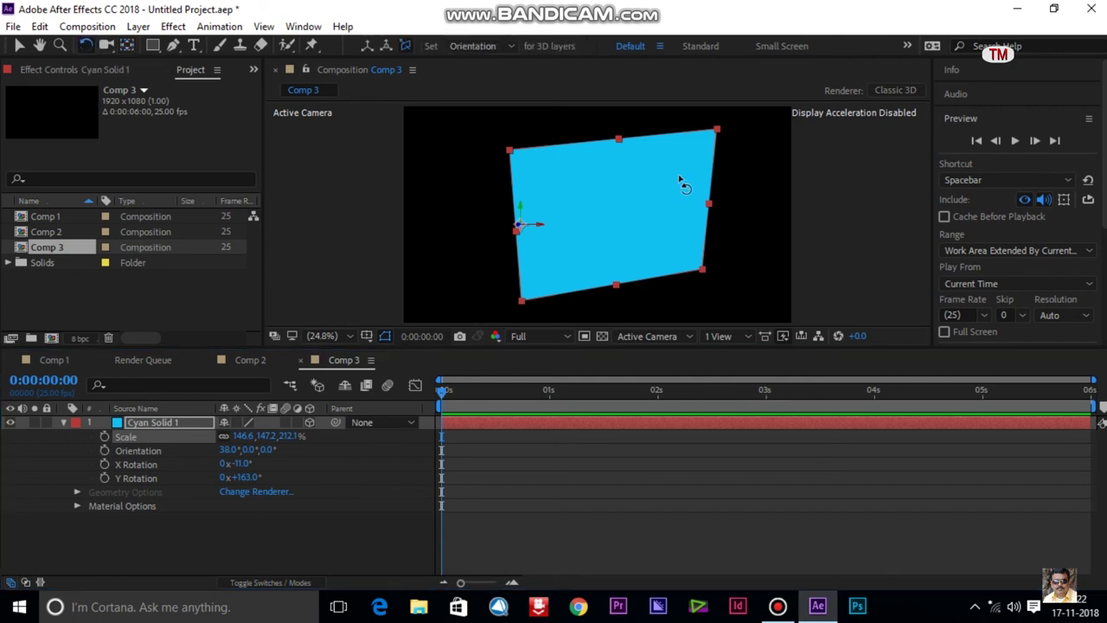
{"action": "mouse_move", "coordinate": [699, 206]}
{"action": "left_mouse_down"}
{"action": "mouse_move", "coordinate": [642, 224]}
{"action": "mouse_move", "coordinate": [549, 288]}
{"action": "left_mouse_up"}
{"action": "key", "text": "y"}
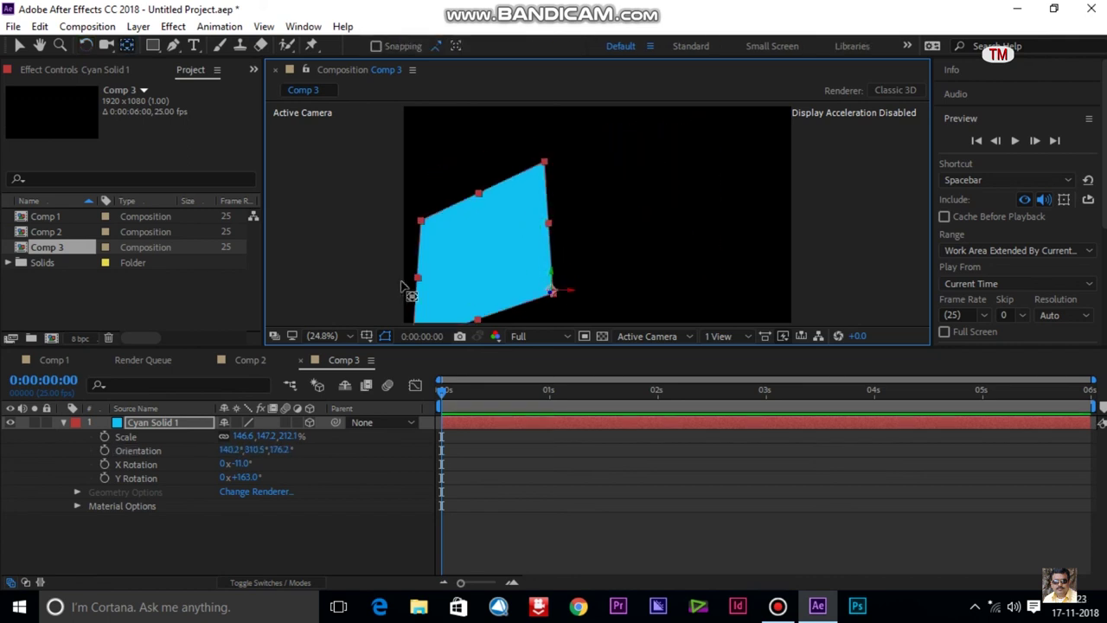
{"action": "left_click", "coordinate": [85, 45]}
{"action": "left_click", "coordinate": [449, 209]}
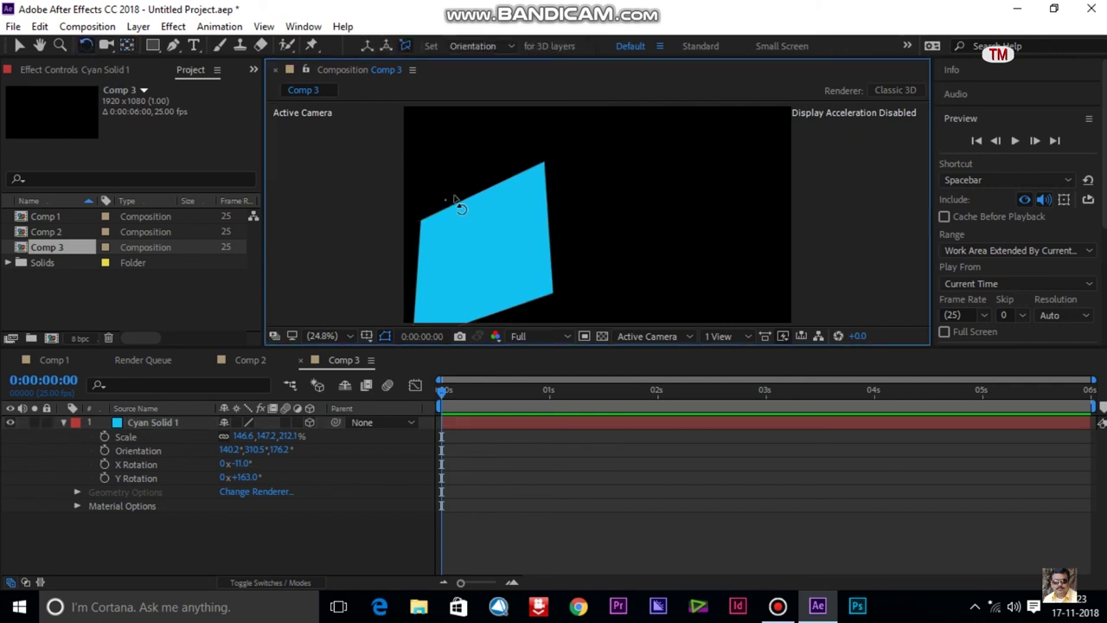
{"action": "mouse_move", "coordinate": [489, 244]}
{"action": "left_mouse_down"}
{"action": "mouse_move", "coordinate": [534, 208]}
{"action": "mouse_move", "coordinate": [509, 234]}
{"action": "mouse_move", "coordinate": [595, 212]}
{"action": "mouse_move", "coordinate": [587, 221]}
{"action": "left_mouse_up"}
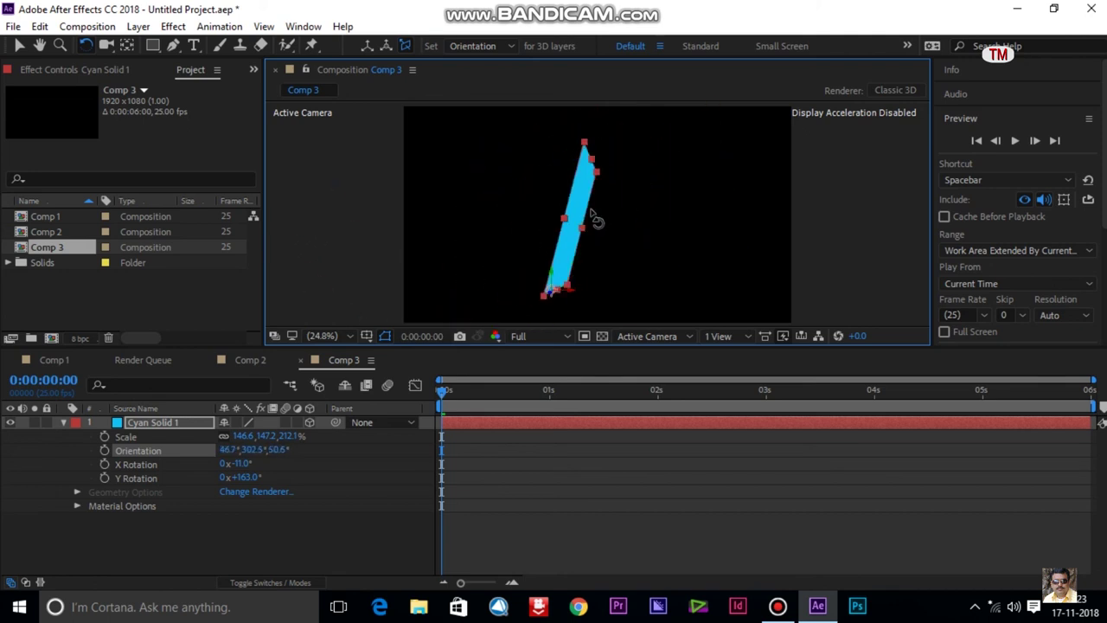